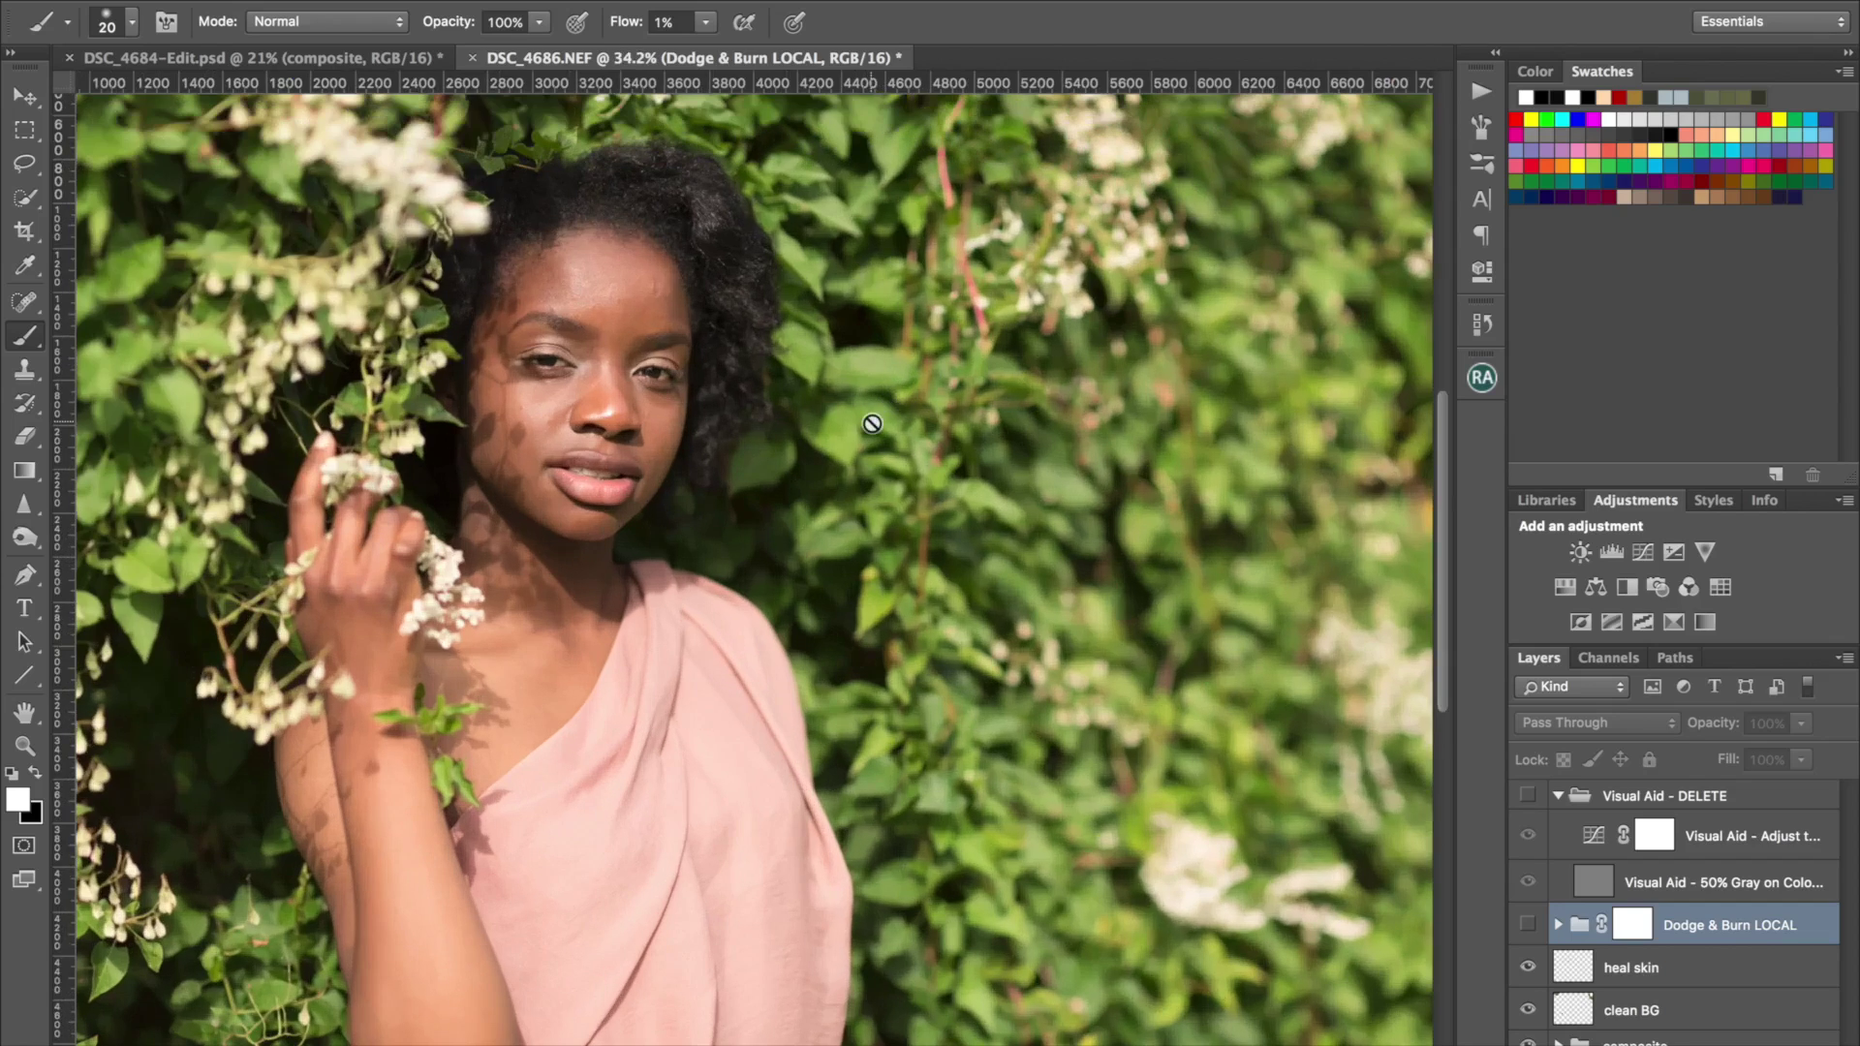
Step: Show the Dodge & Burn LOCAL group and create another dodge and burn group with the Local D&B - Curves action
left_click(1529, 925)
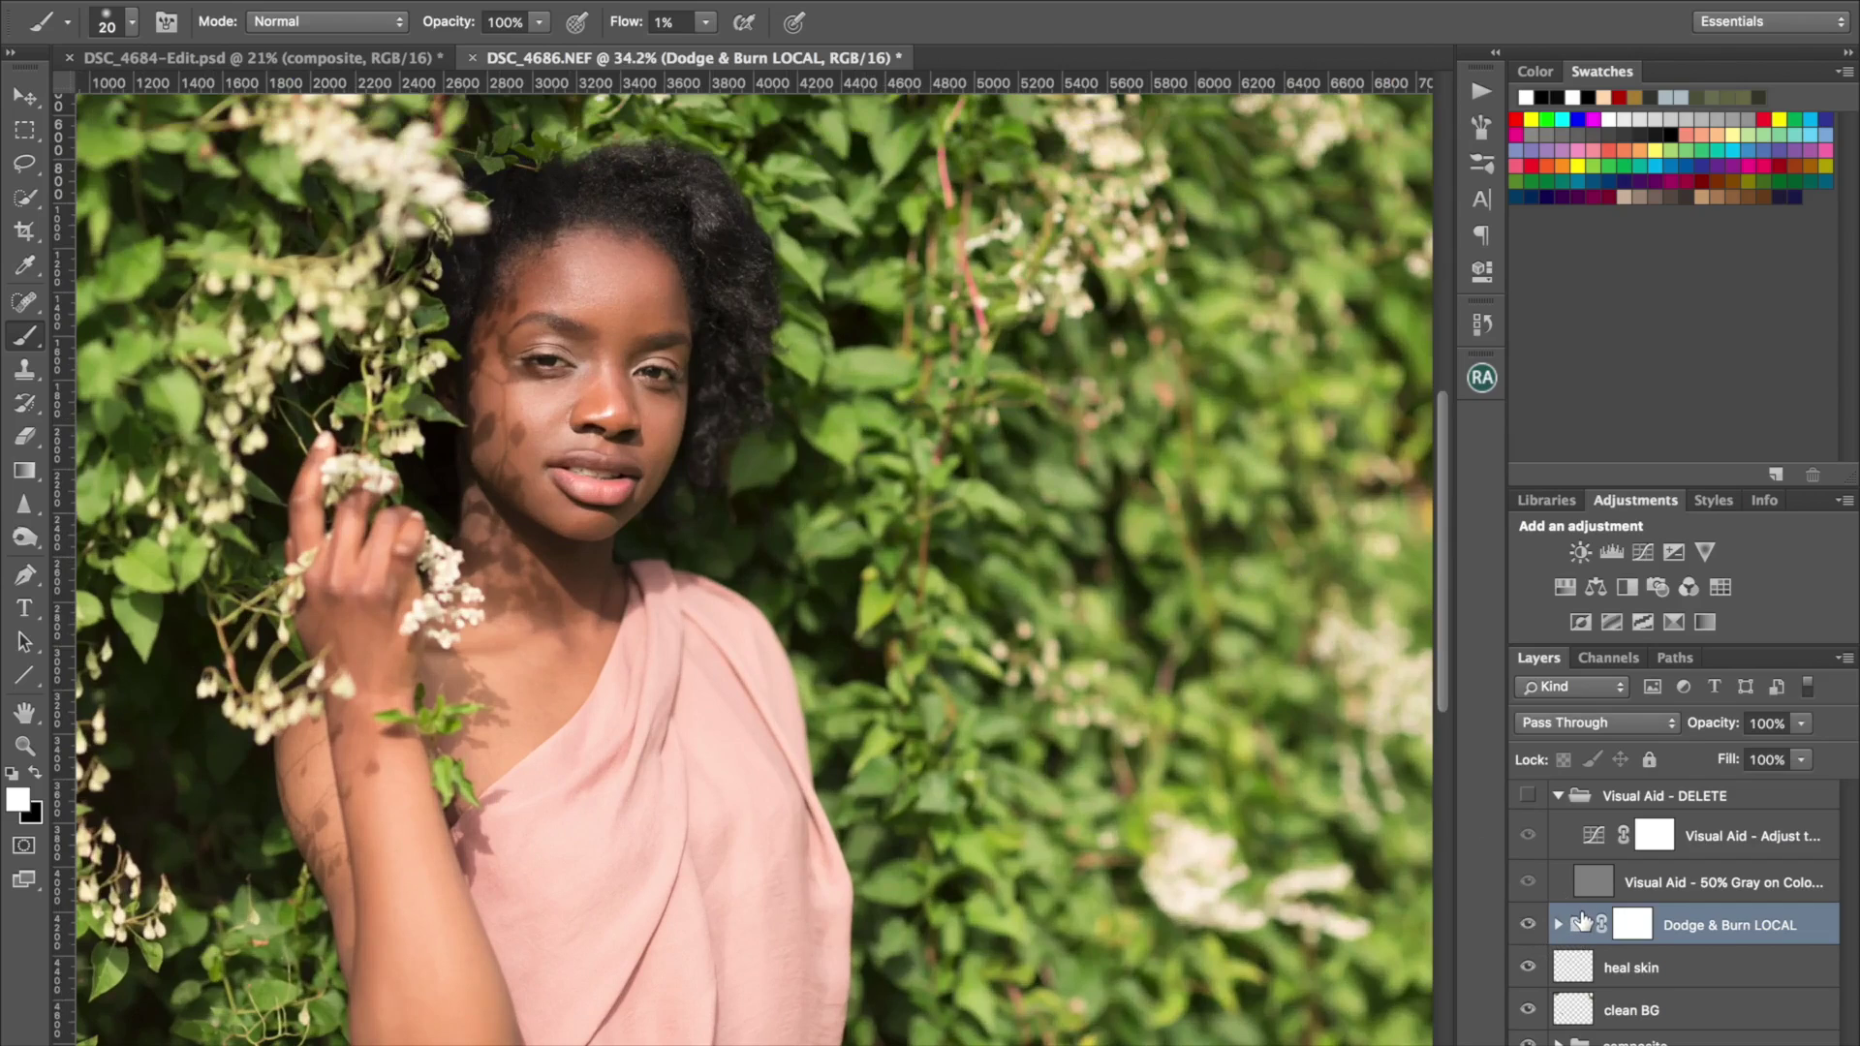
left_click(1478, 380)
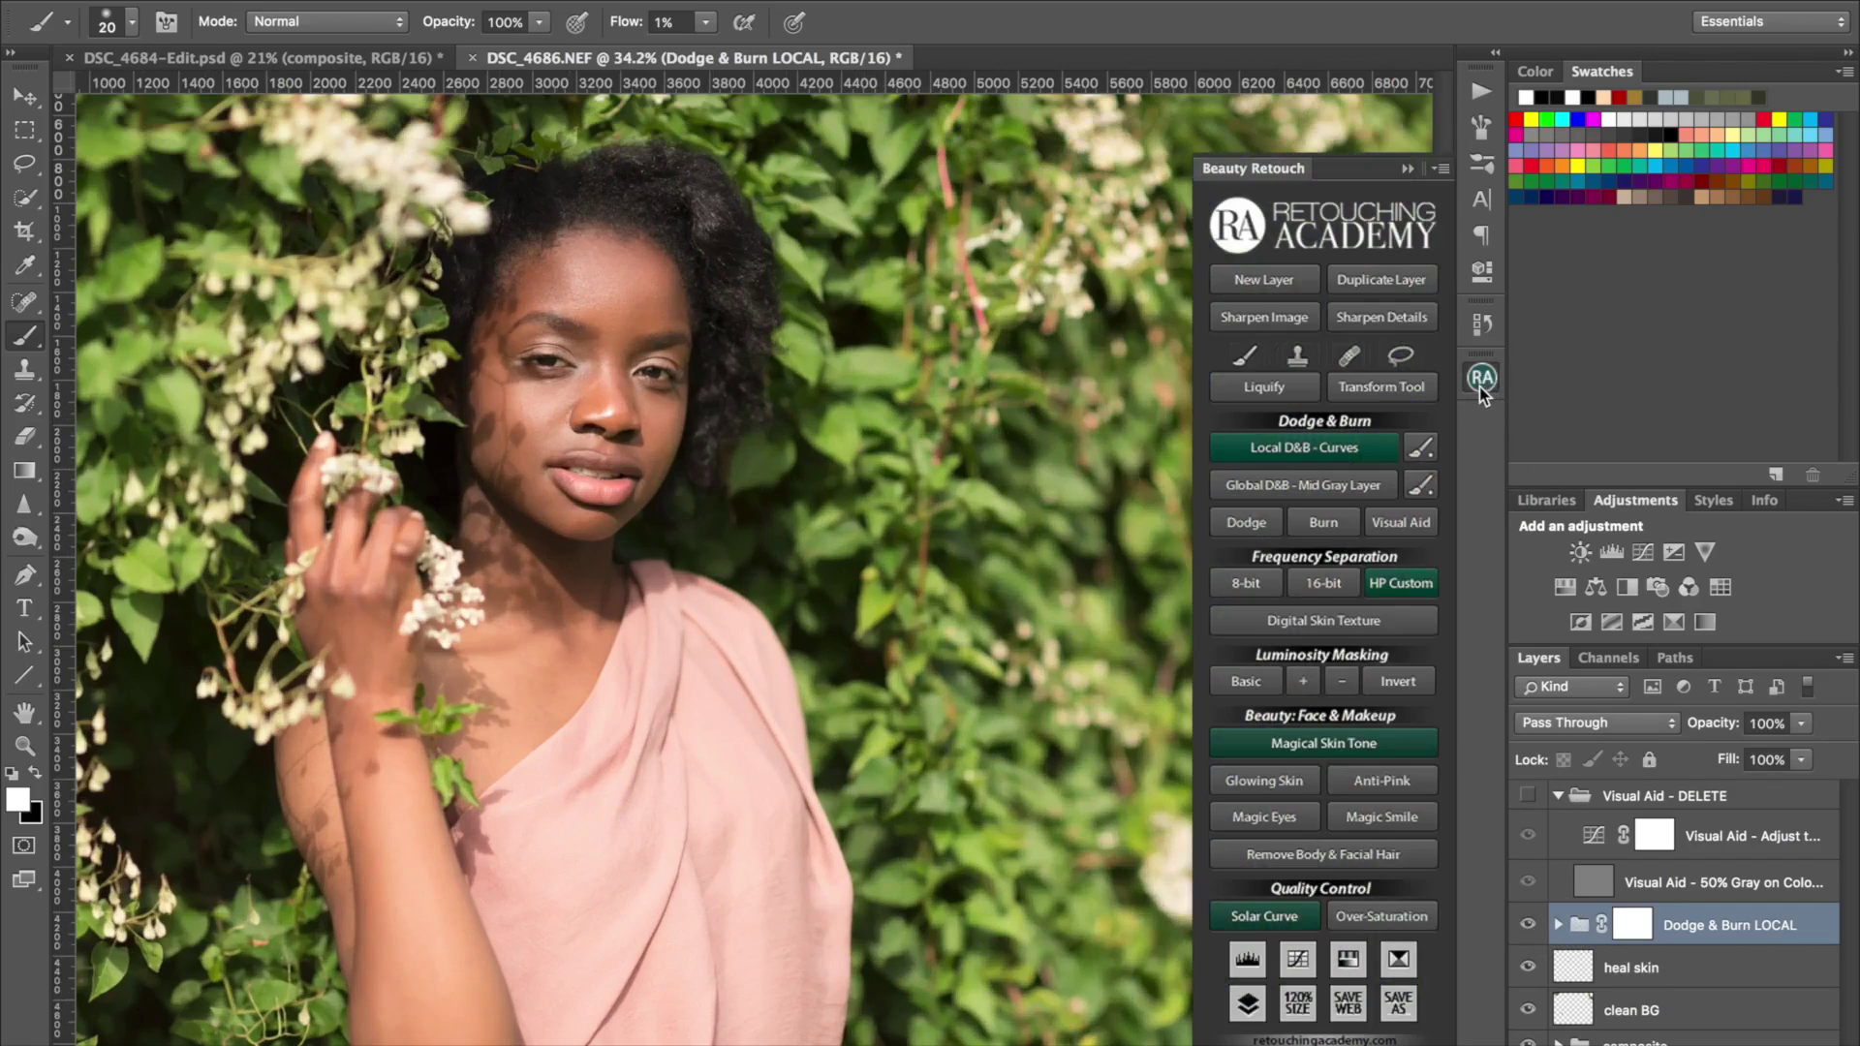
left_click(1319, 447)
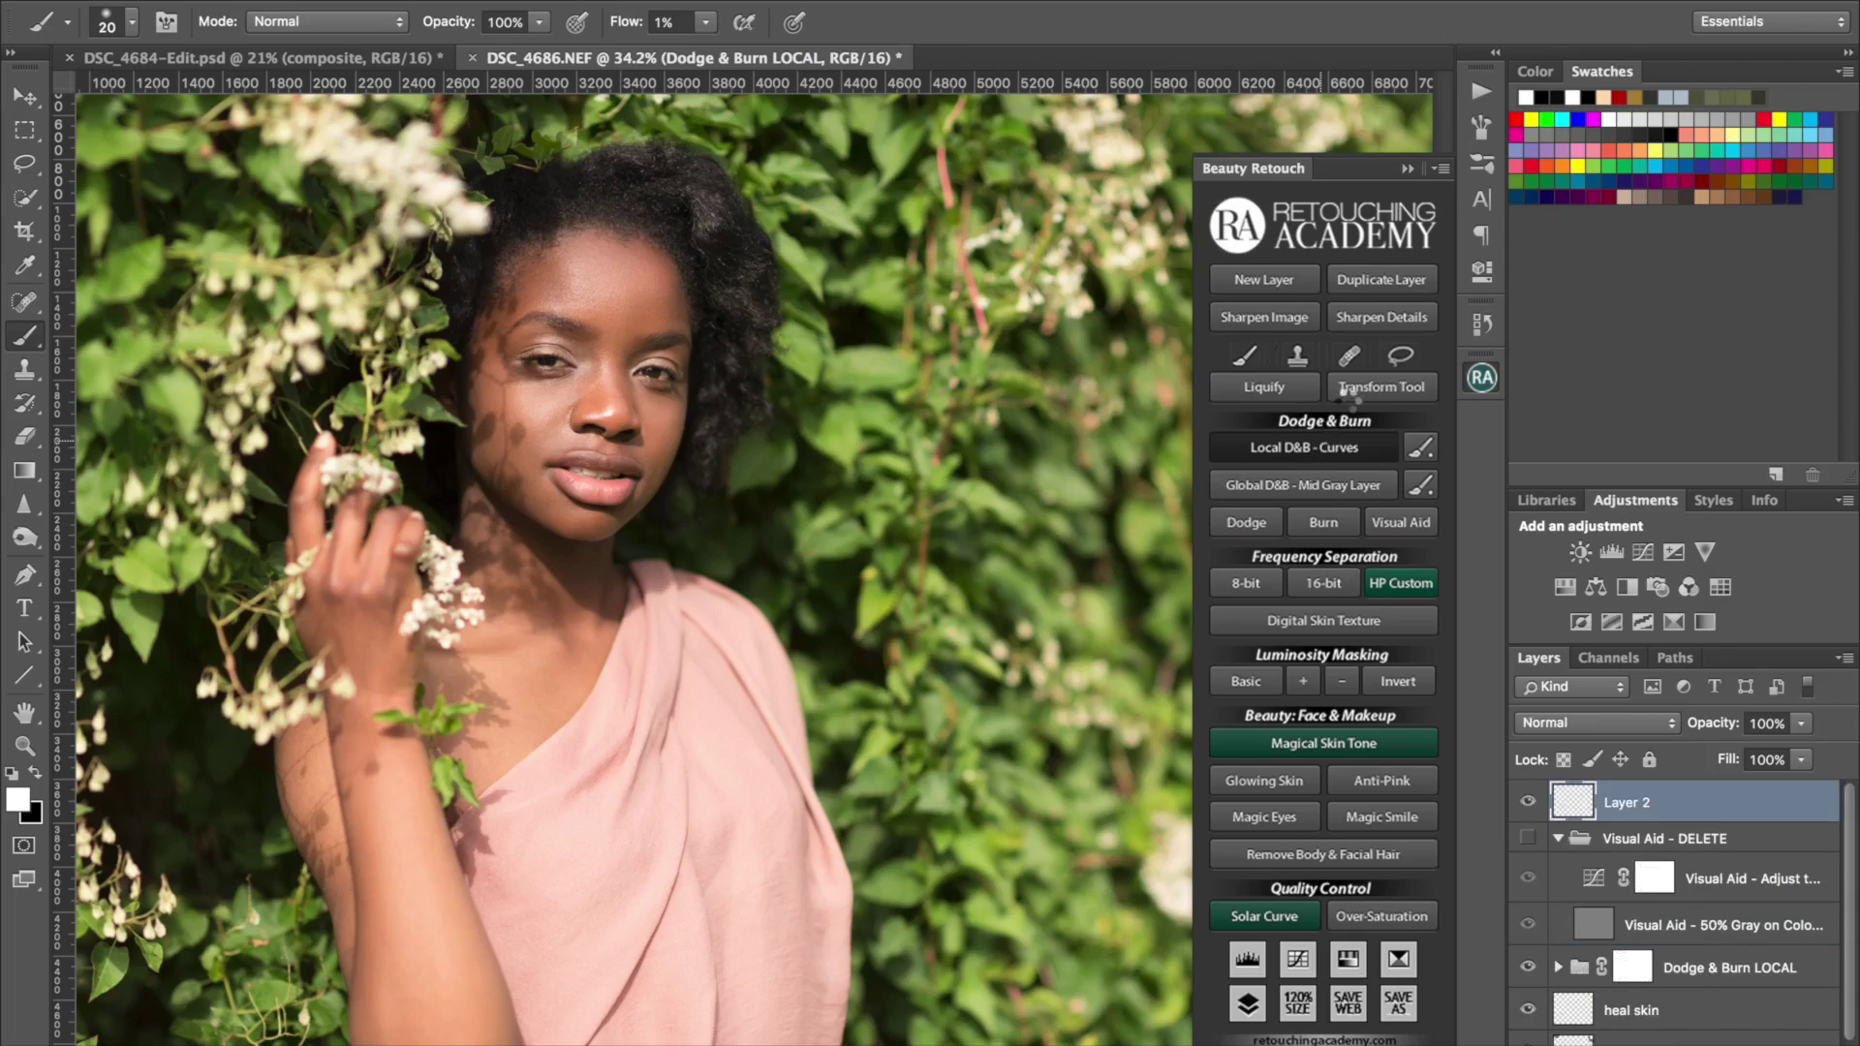
left_click(1408, 171)
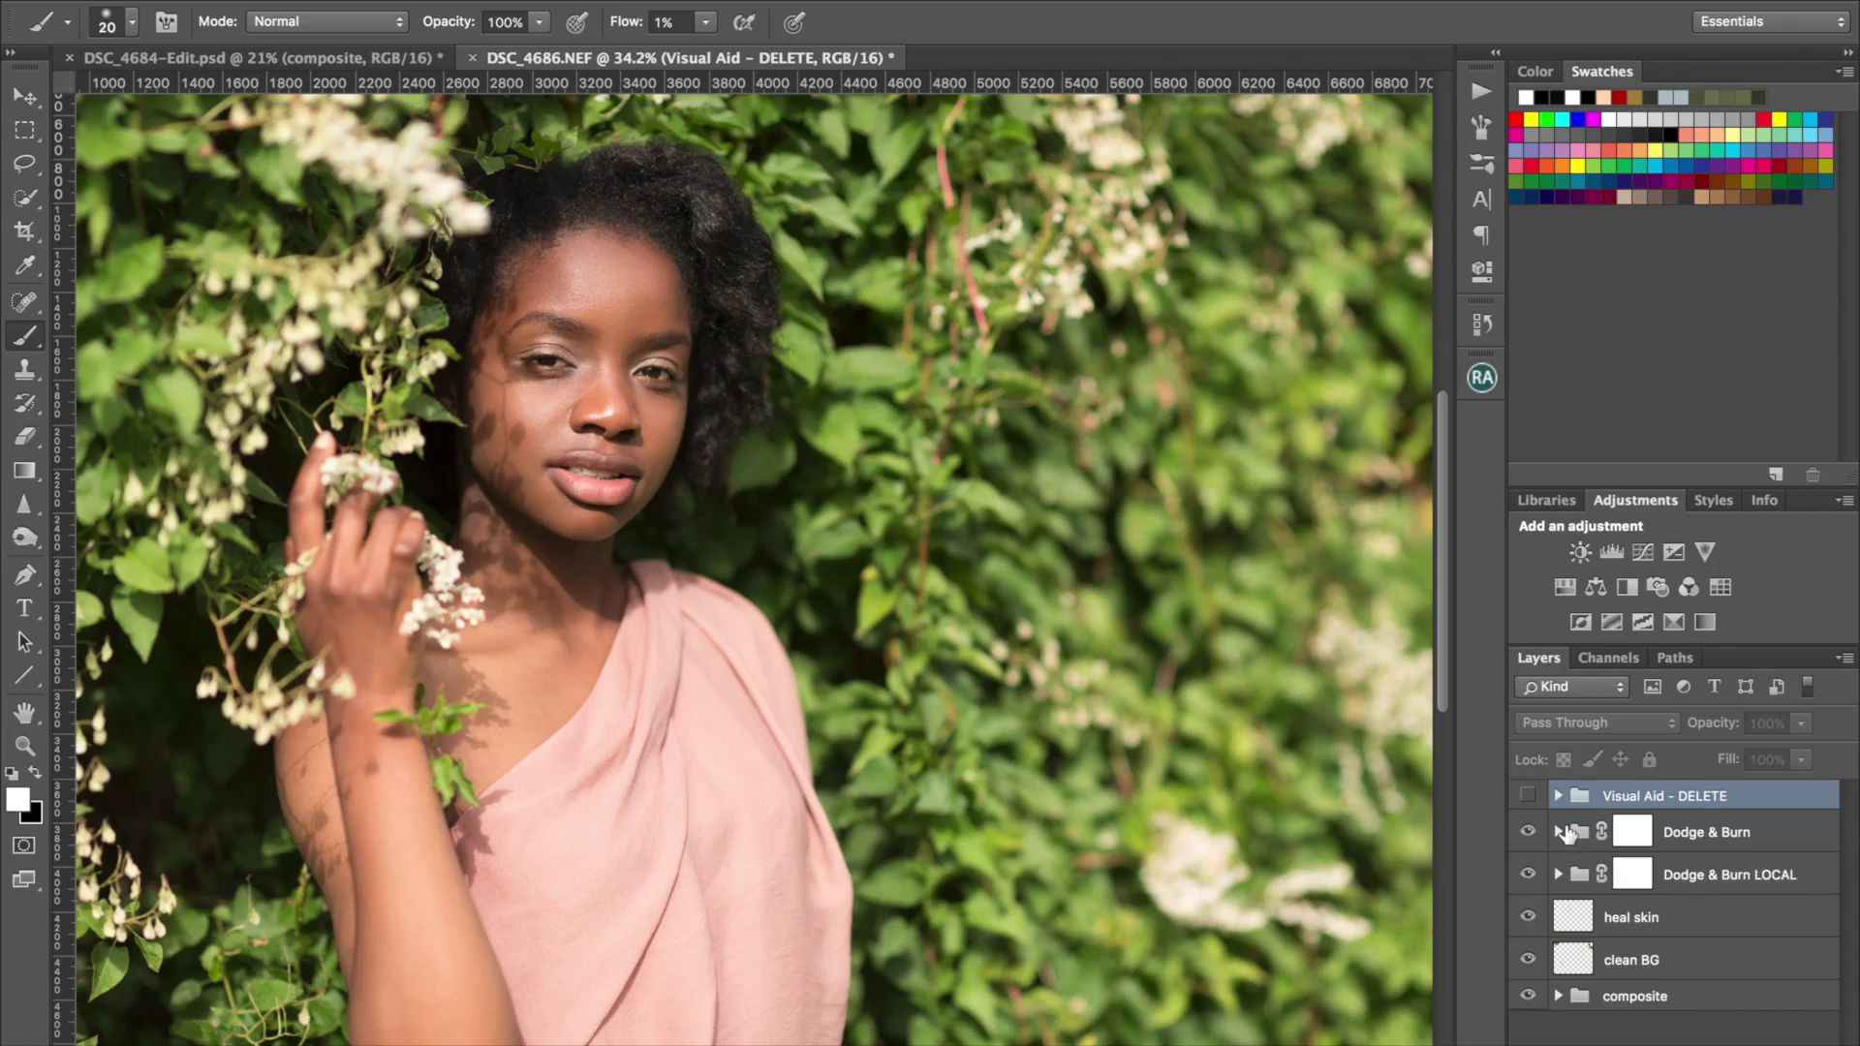
Step: Rename the new Dodge & Burn group as Dodge & Burn global
double_click(1742, 838)
left_click(1756, 833)
type("global")
key("Return")
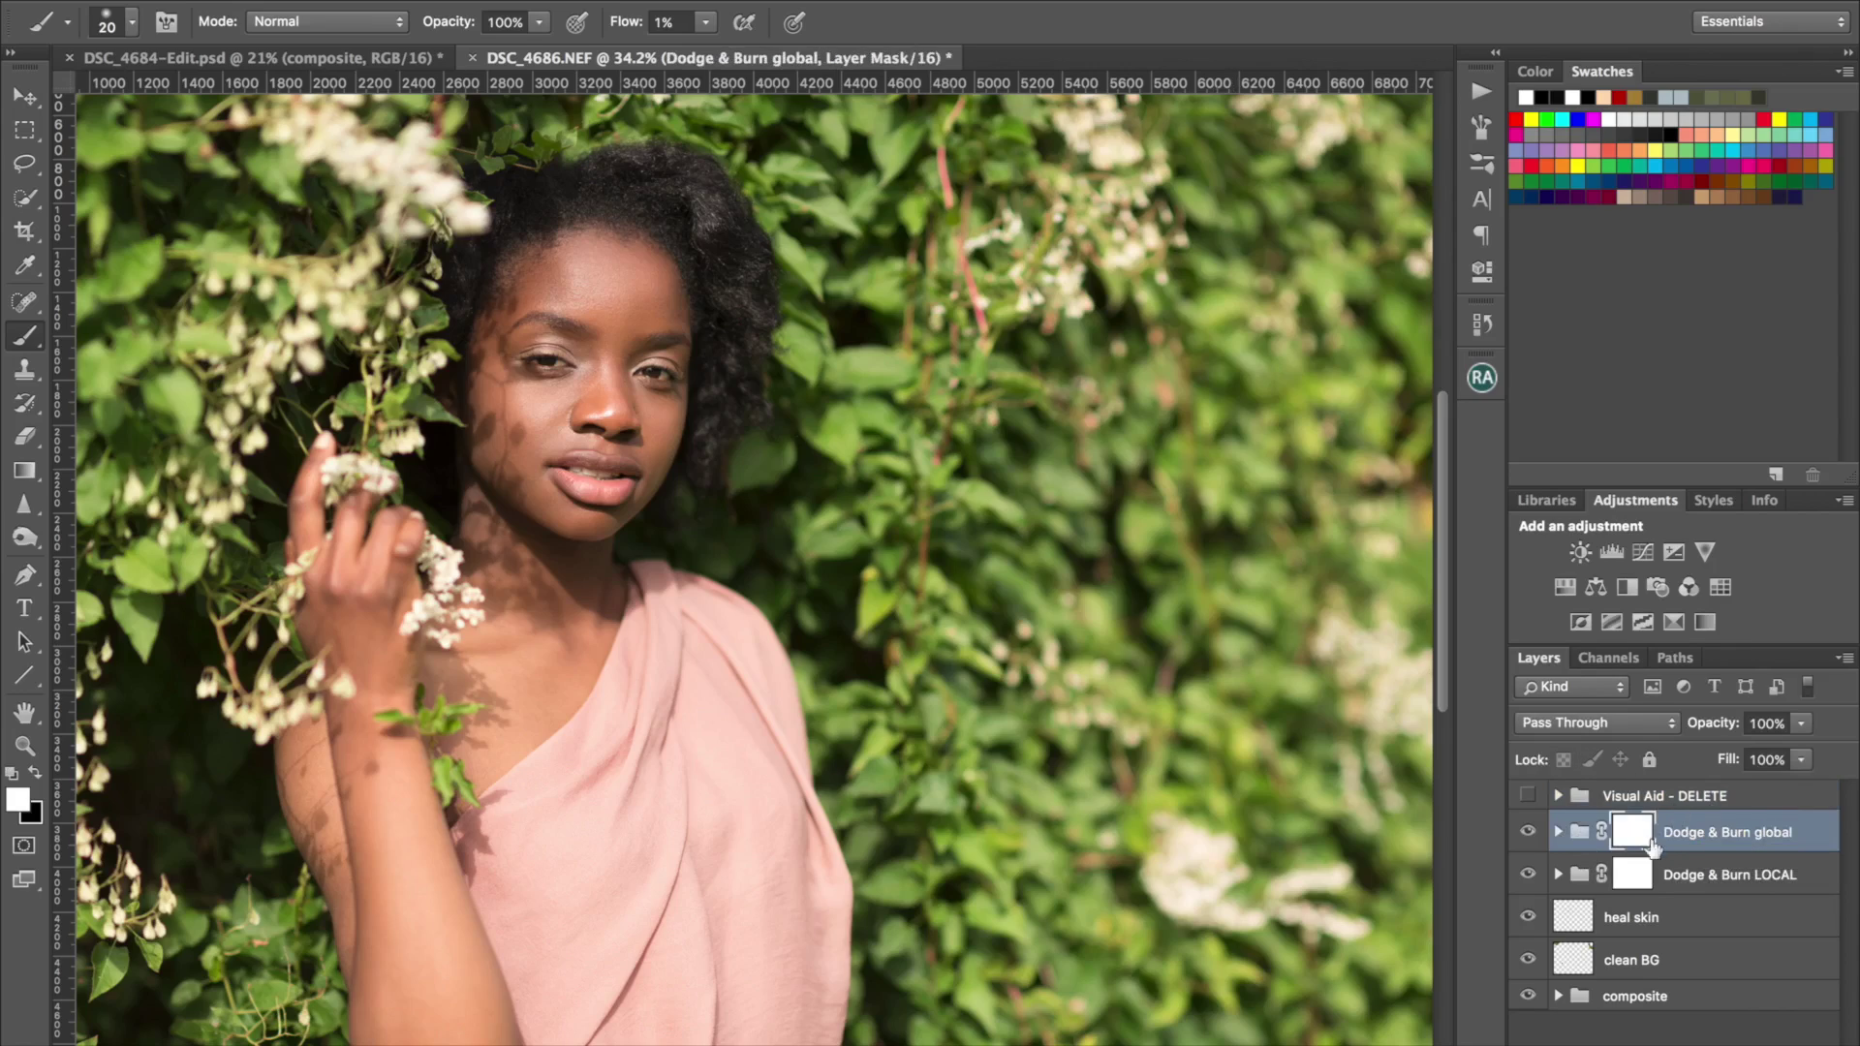
Step: Expand the Dodge & Burn global group and make the Dodge Curve mask active
left_click(1557, 833)
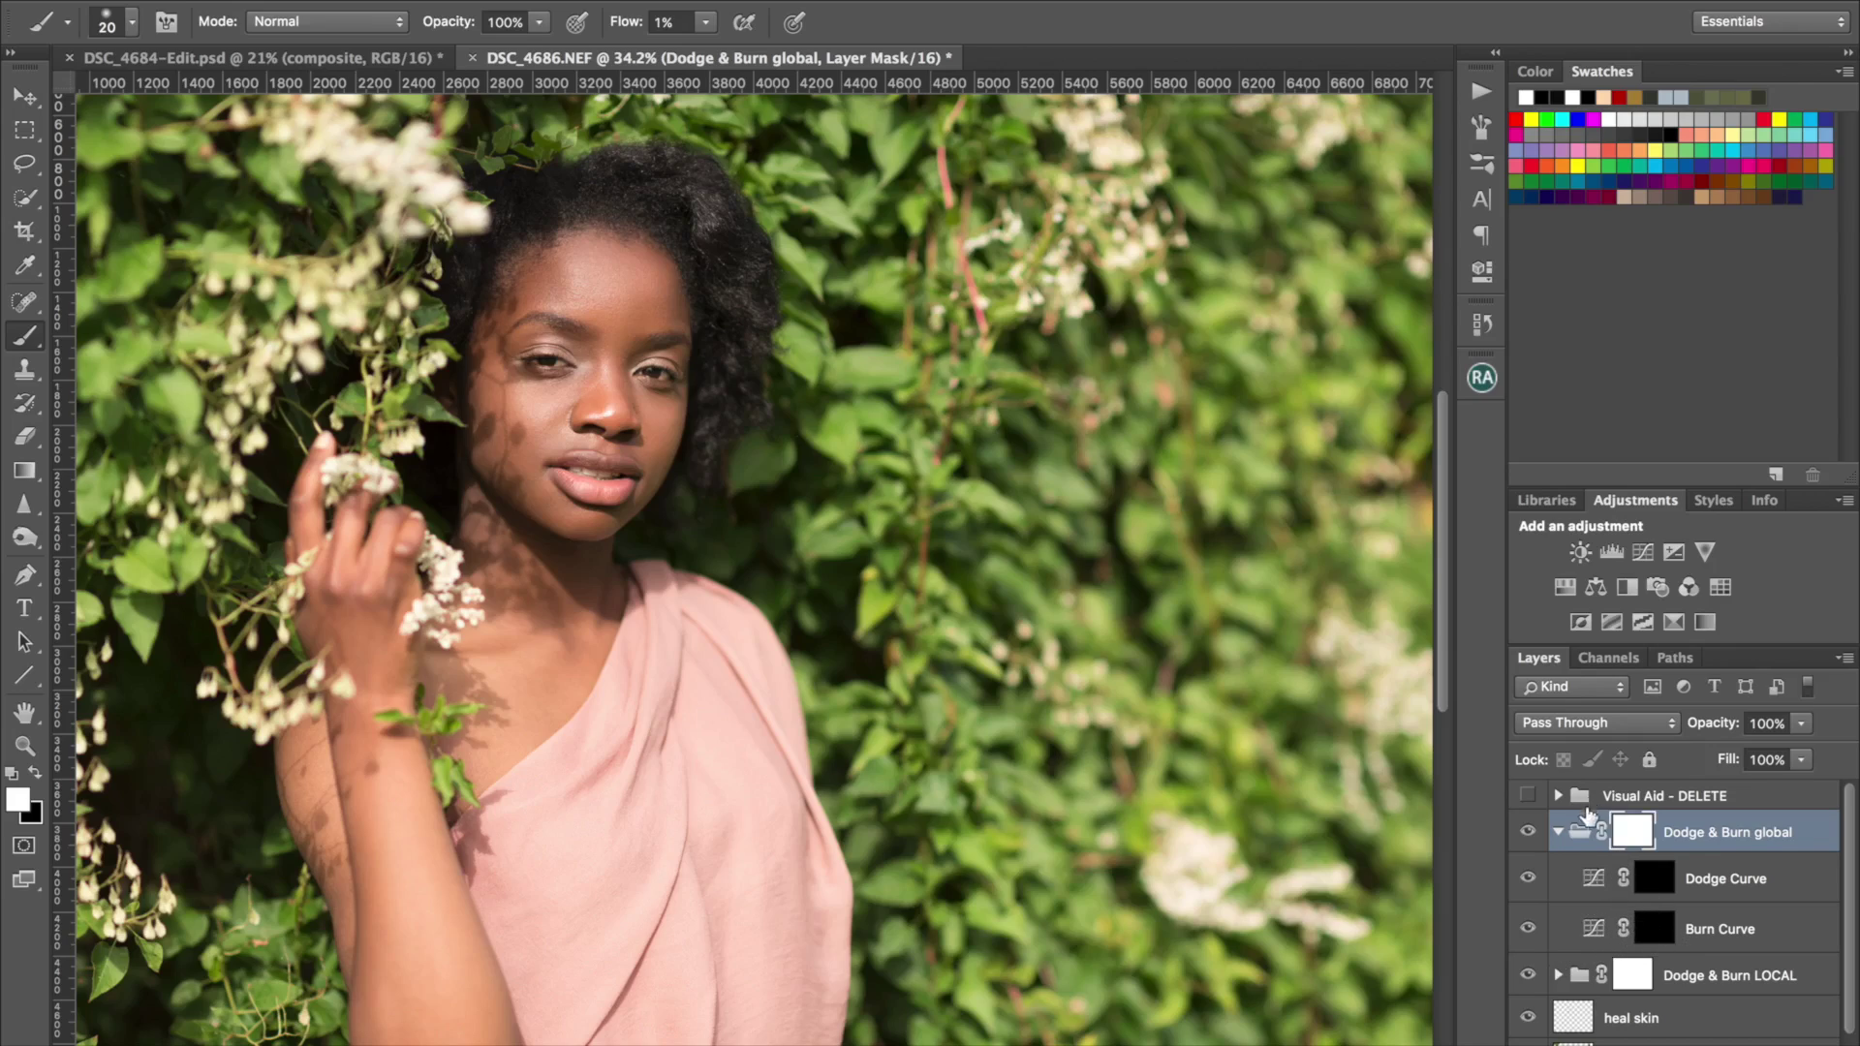
left_click(1655, 935)
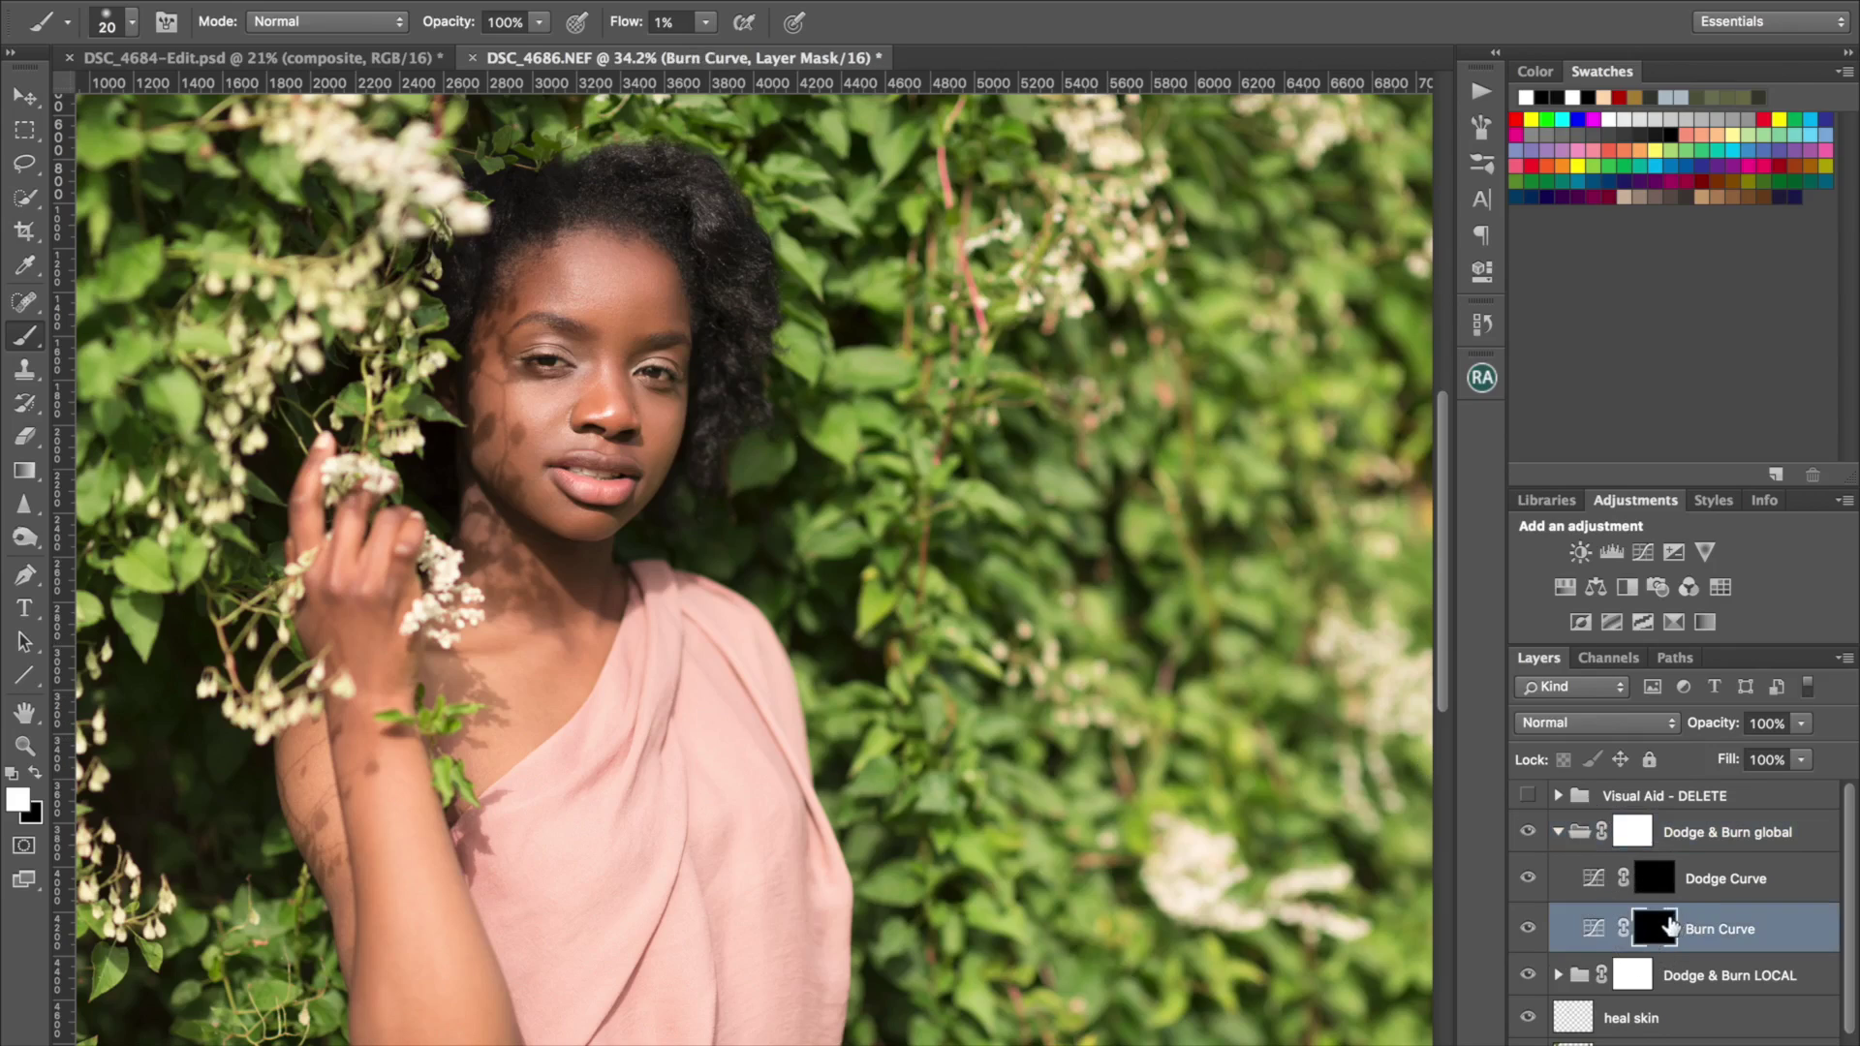
left_click(1657, 908)
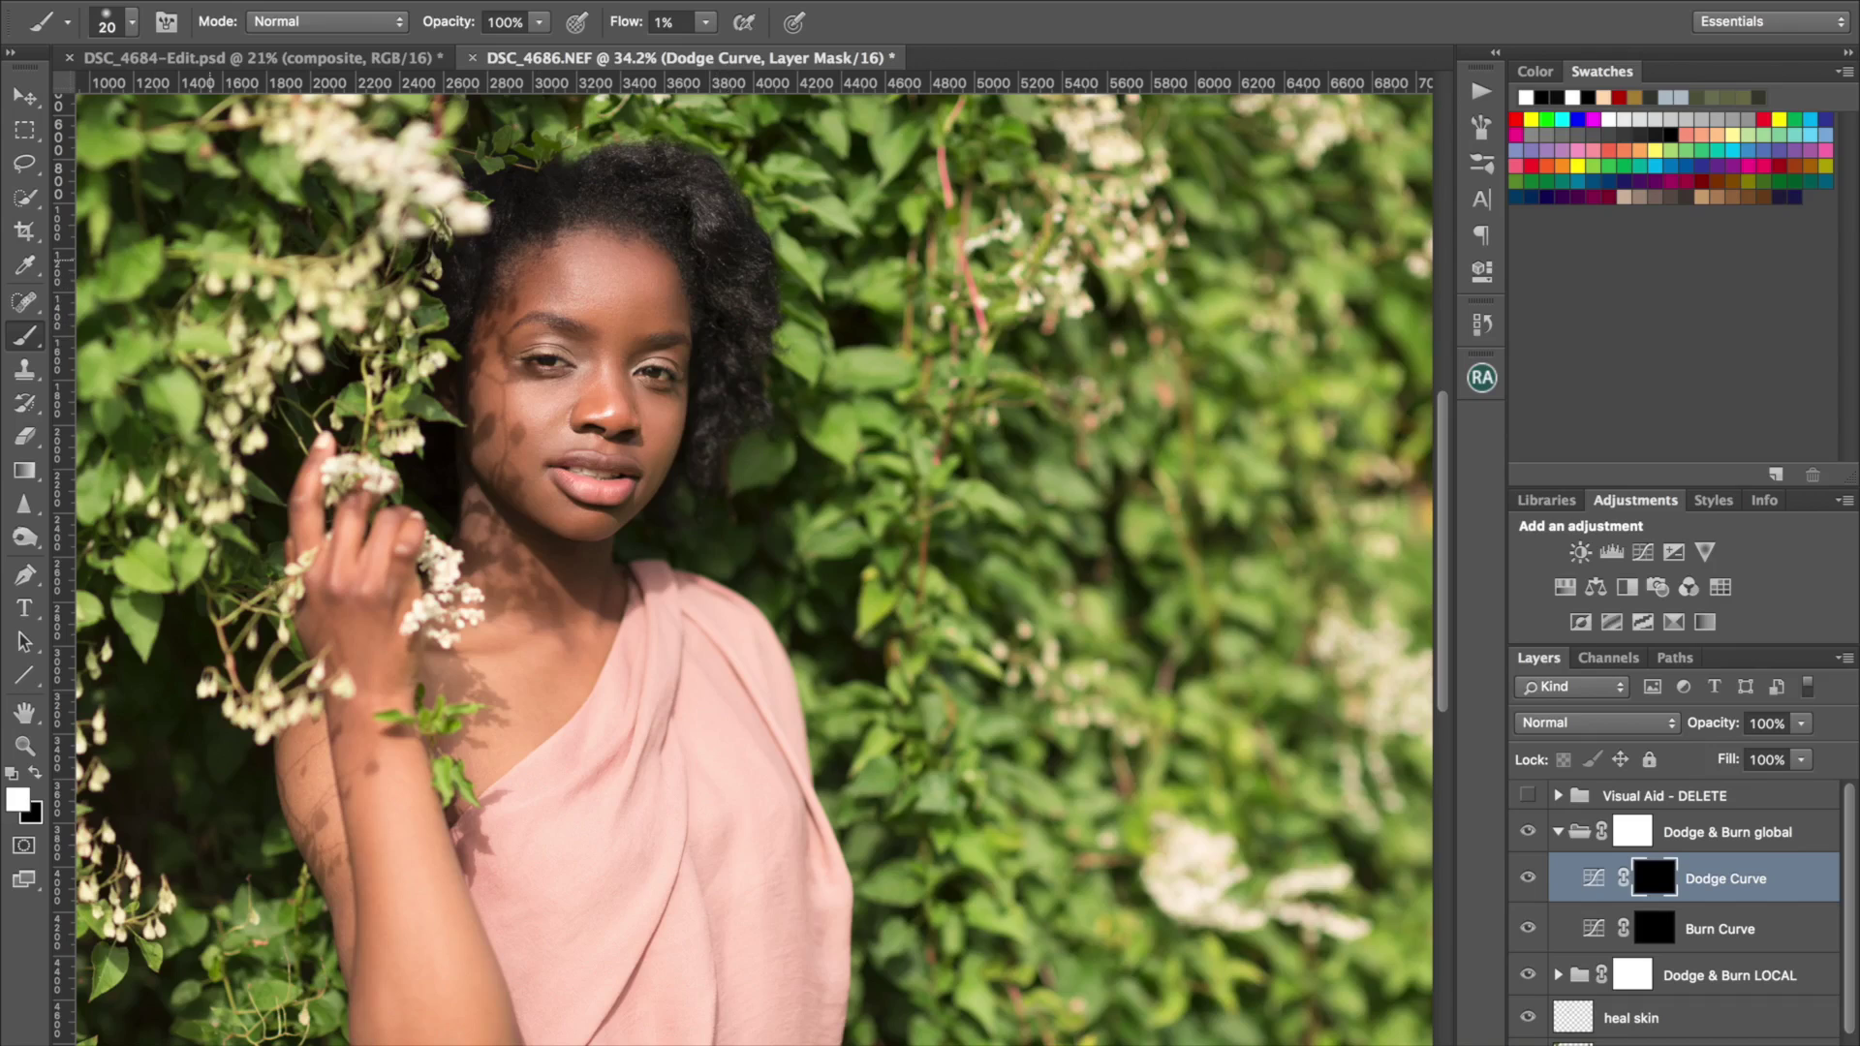
Step: Outline the forehead edge, cheeks, nose and chin with freehand Lasso selections to mark out the face's contour areas
left_click(24, 164)
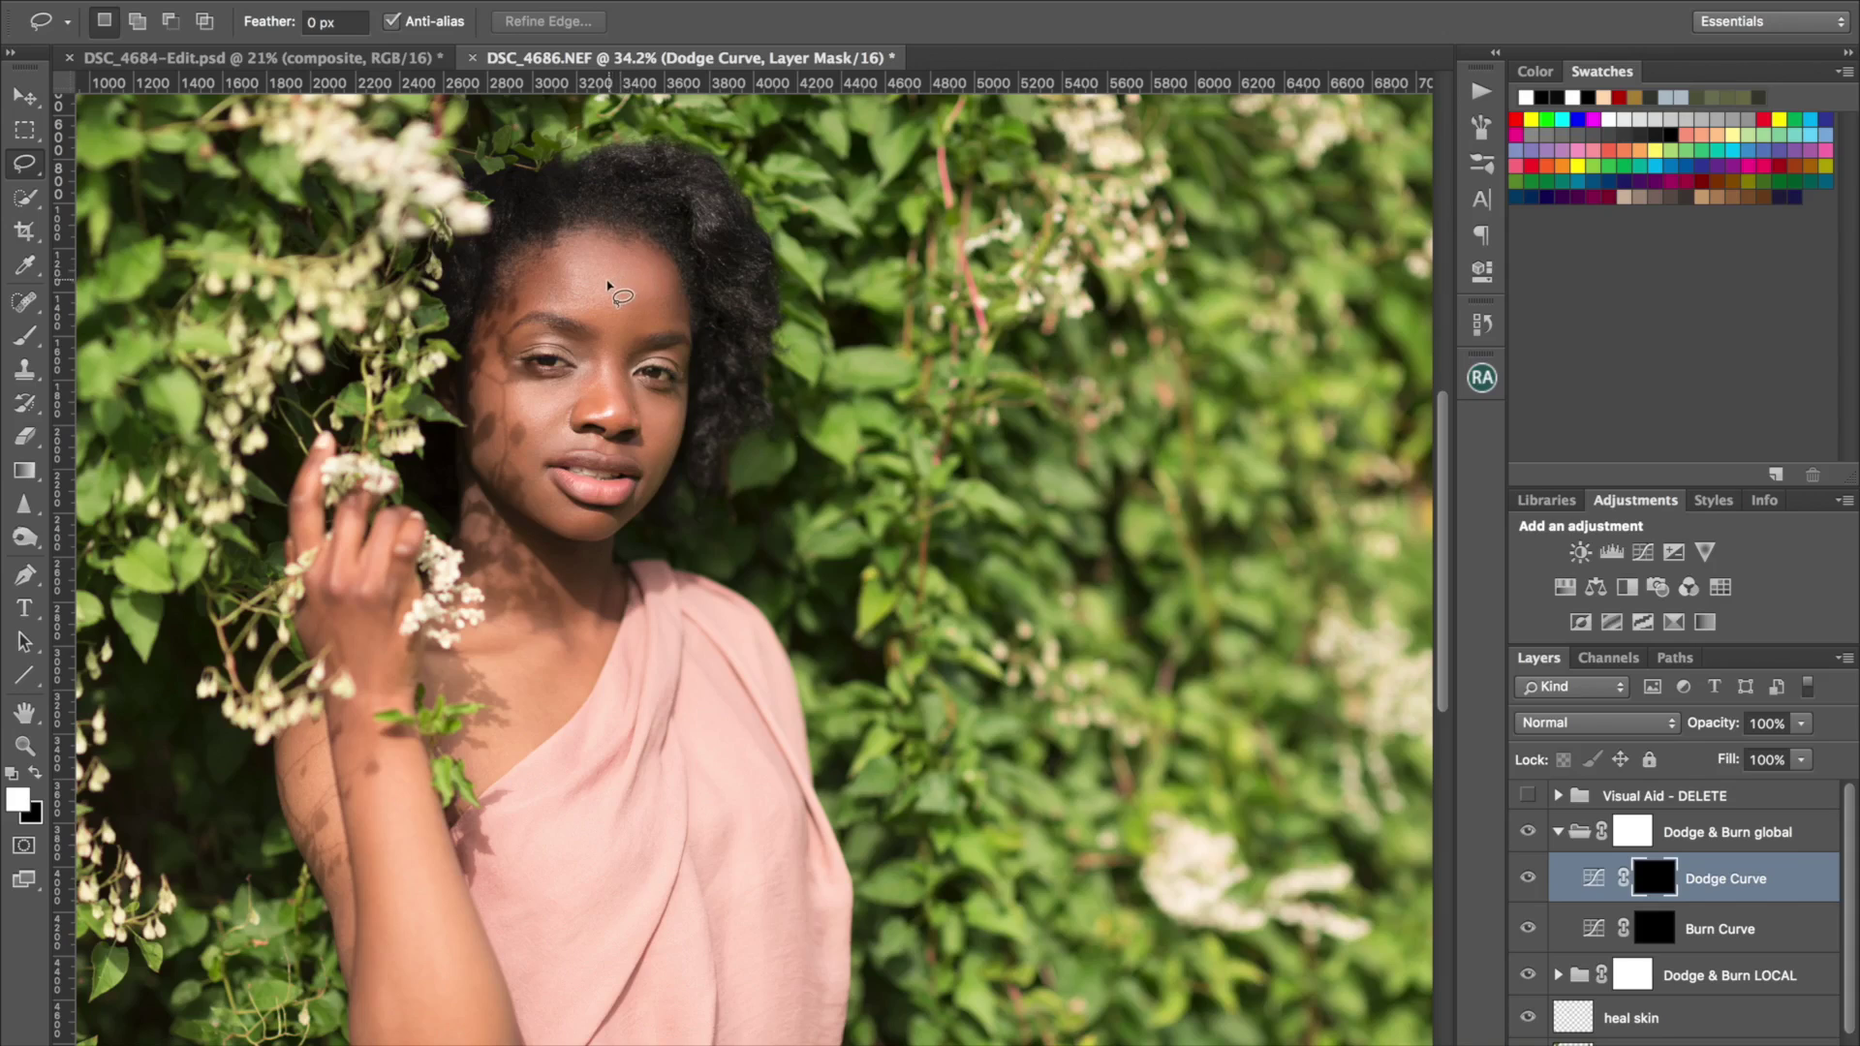
mouse_move(542, 247)
left_mouse_down()
mouse_move(502, 334)
mouse_move(487, 290)
mouse_move(545, 247)
mouse_move(645, 249)
mouse_move(694, 325)
left_mouse_up()
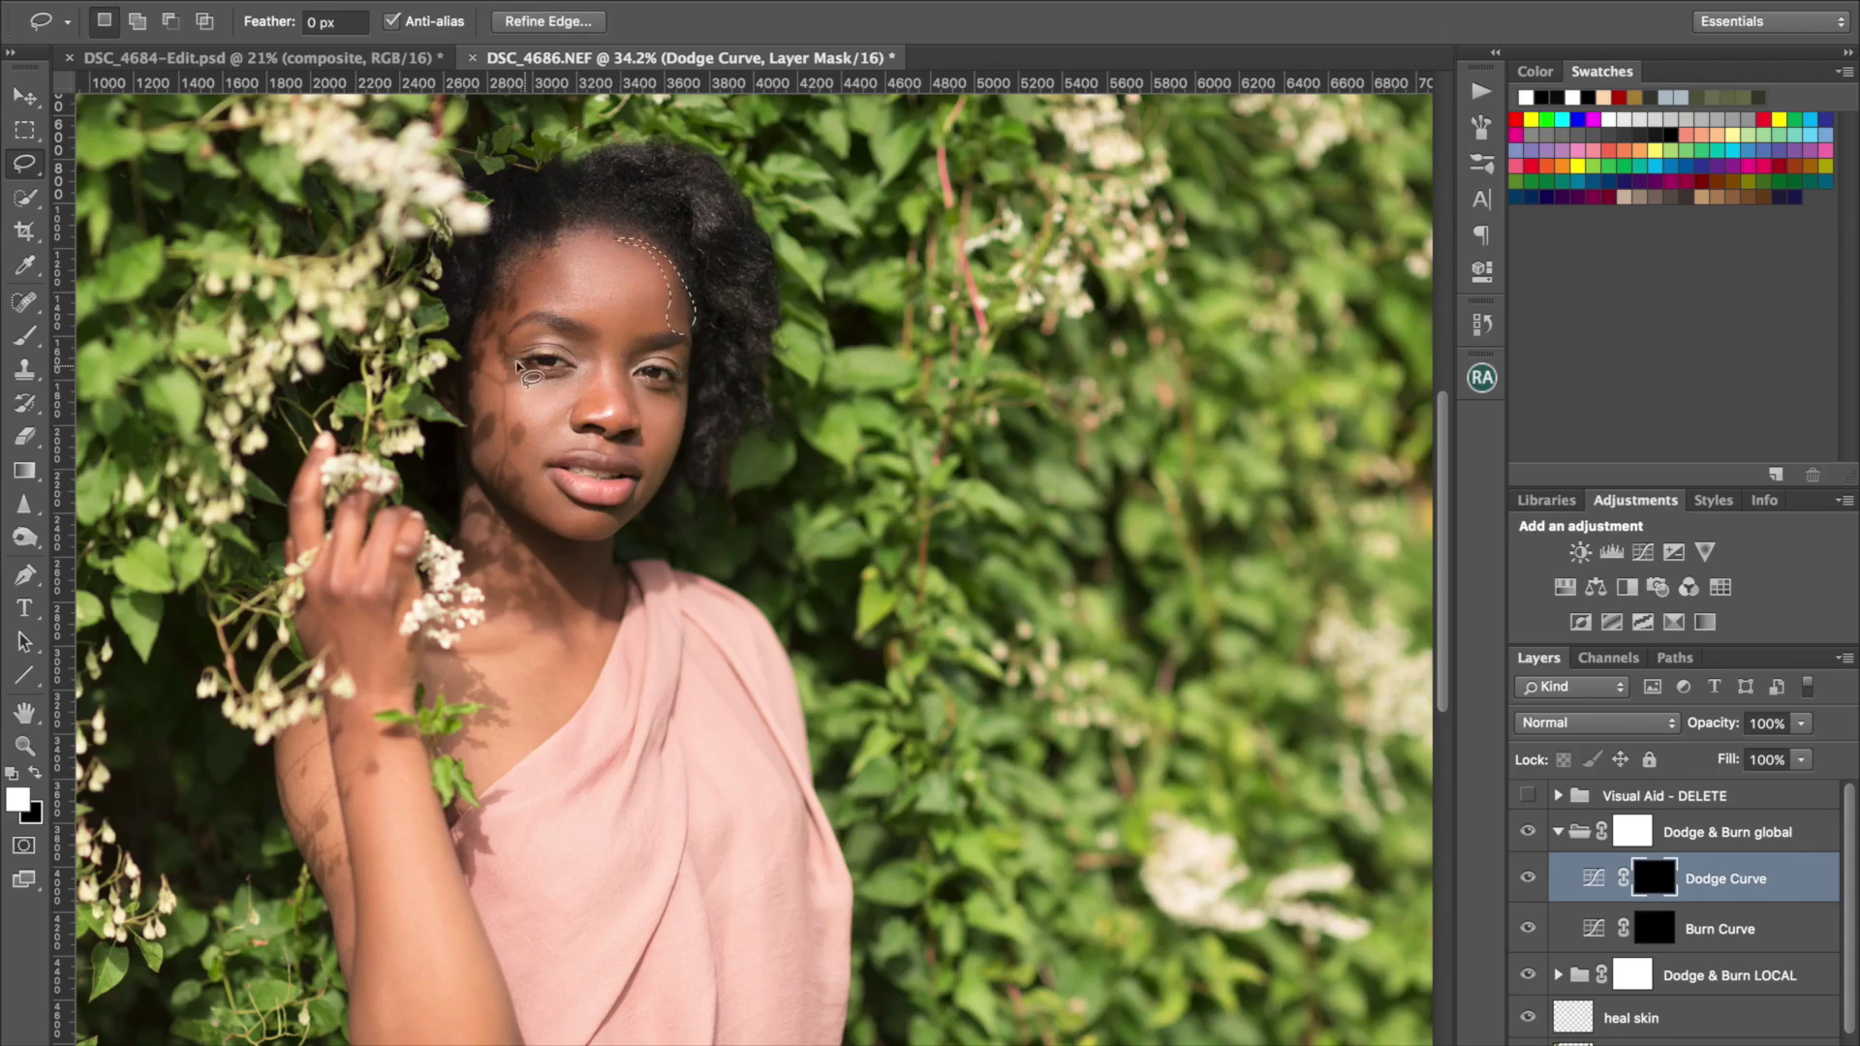
mouse_move(474, 395)
left_mouse_down()
mouse_move(494, 436)
mouse_move(472, 399)
left_mouse_up()
left_click(686, 420)
left_click_drag(684, 418, 688, 444)
mouse_move(479, 473)
left_mouse_down()
mouse_move(541, 522)
mouse_move(481, 474)
left_mouse_up()
left_click_drag(623, 534, 656, 499)
mouse_move(621, 310)
left_mouse_down()
mouse_move(591, 275)
mouse_move(635, 301)
mouse_move(638, 343)
mouse_move(621, 308)
left_mouse_up()
mouse_move(620, 397)
left_mouse_down()
mouse_move(609, 361)
mouse_move(612, 412)
mouse_move(609, 350)
mouse_move(566, 390)
mouse_move(508, 395)
mouse_move(531, 439)
mouse_move(554, 380)
mouse_move(673, 405)
mouse_move(665, 446)
mouse_move(636, 385)
left_mouse_up()
mouse_move(567, 521)
left_mouse_down()
mouse_move(577, 567)
mouse_move(566, 529)
mouse_move(599, 507)
mouse_move(594, 424)
mouse_move(659, 423)
mouse_move(606, 495)
mouse_move(590, 454)
mouse_move(559, 458)
mouse_move(634, 464)
left_mouse_up()
left_click(545, 358)
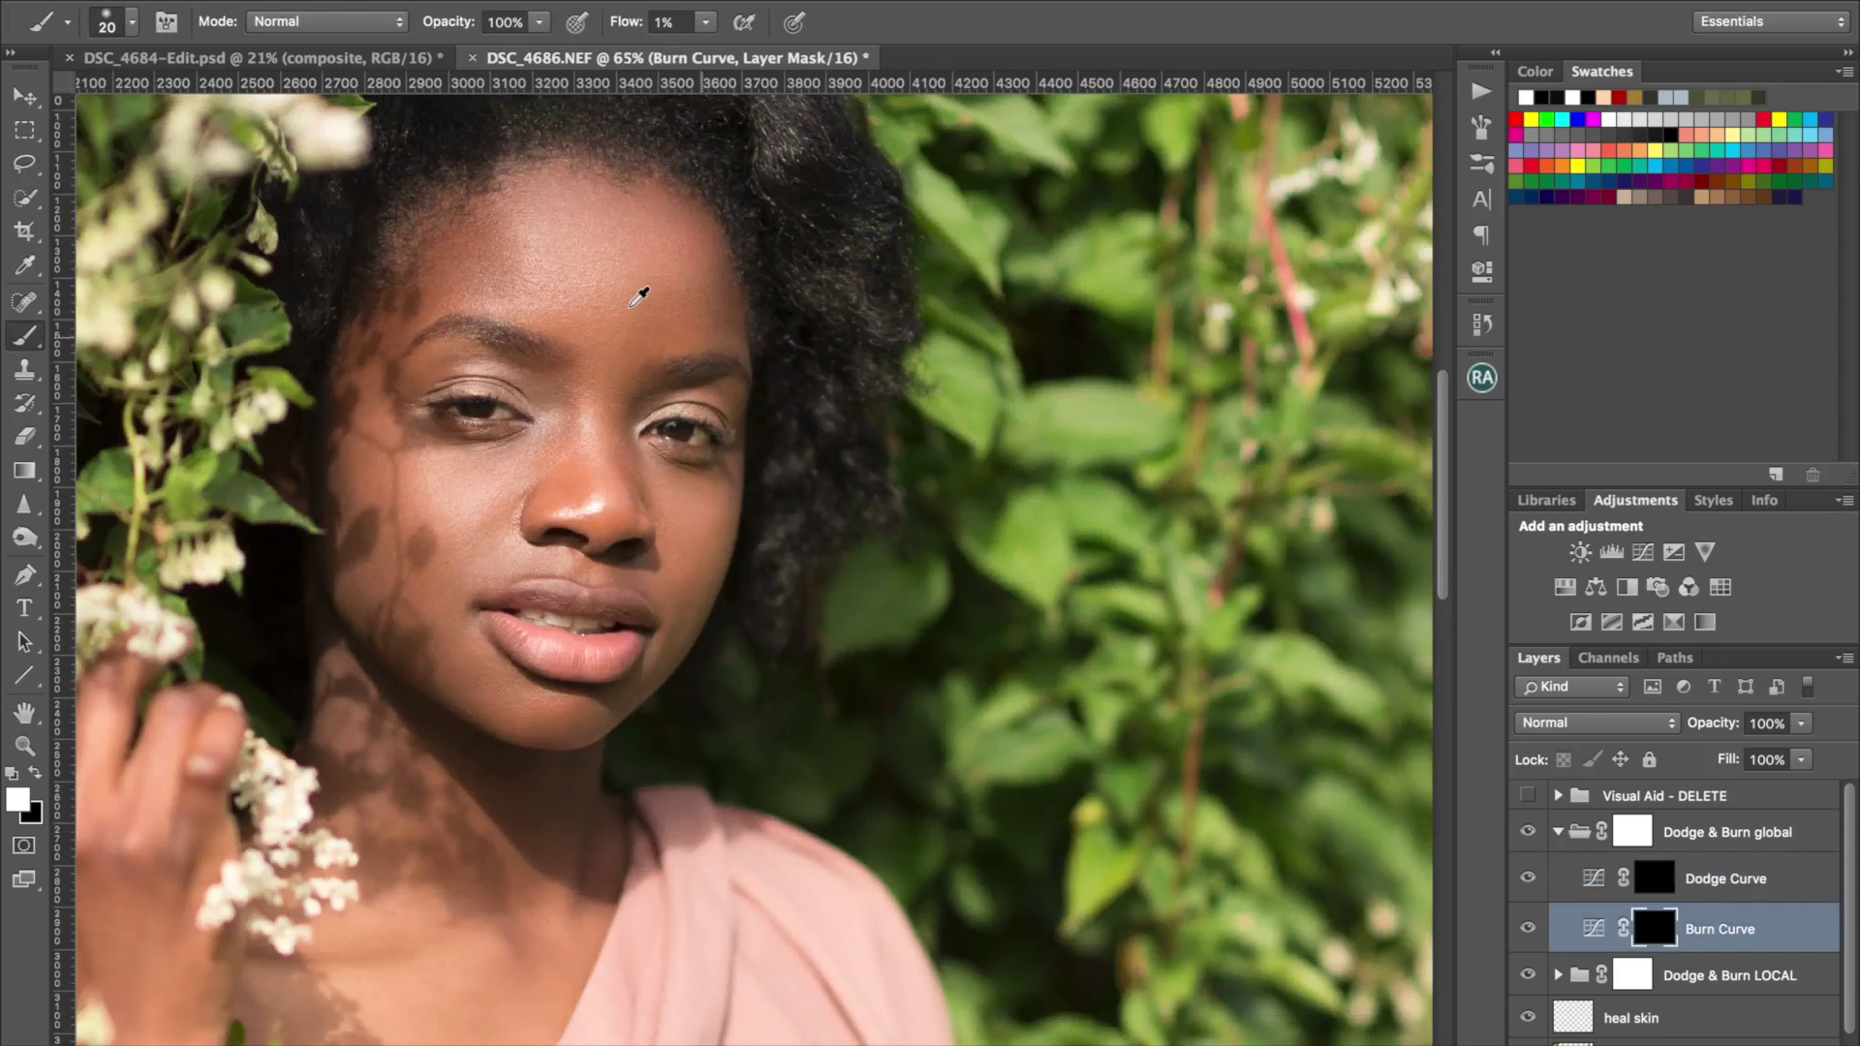
Step: Enlarge the brush to 100 px and inspect the Burn Curve mask on its own, returning to the image view
scroll(635, 305, "down", 5)
scroll(639, 297, "up", 4)
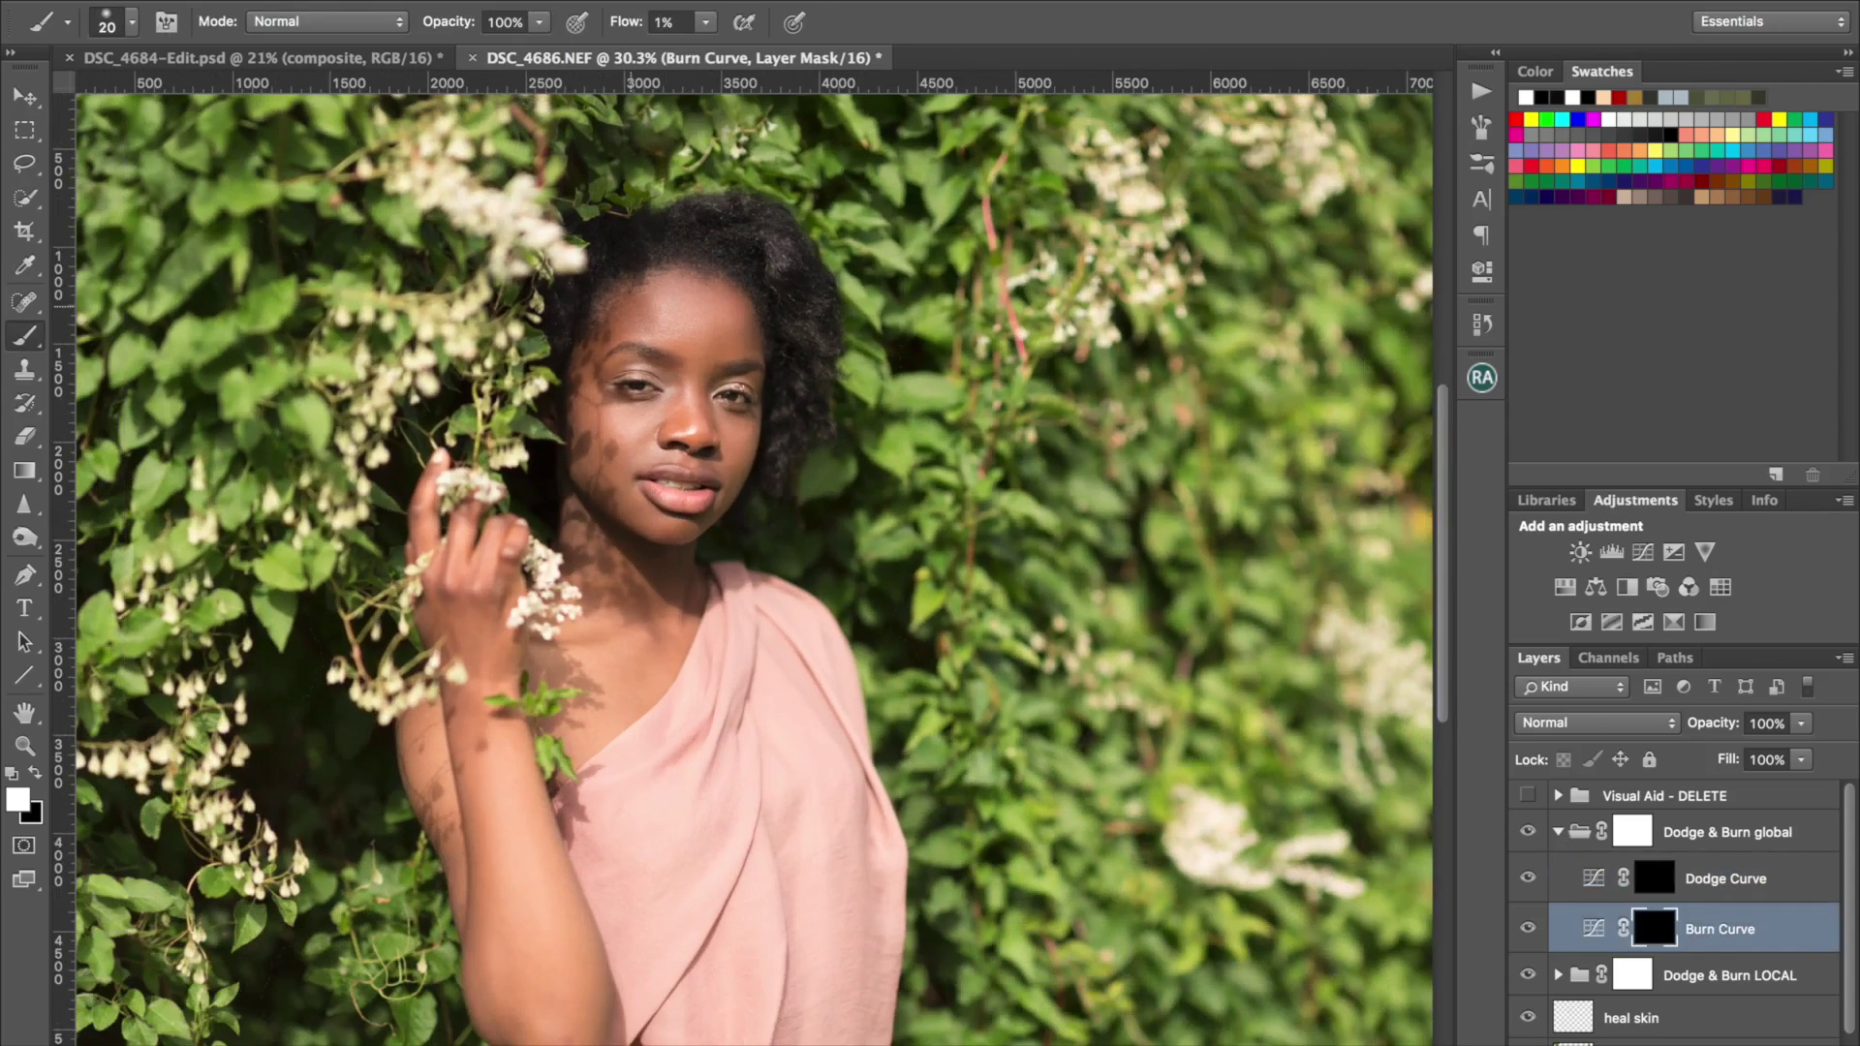
key("bracketright")
key("bracketright")
key("bracketright")
key("bracketright")
key("bracketright")
key("bracketright")
key("bracketright")
key("bracketright")
key("bracketright")
key("bracketright")
key("bracketright")
key("bracketright")
key("bracketright")
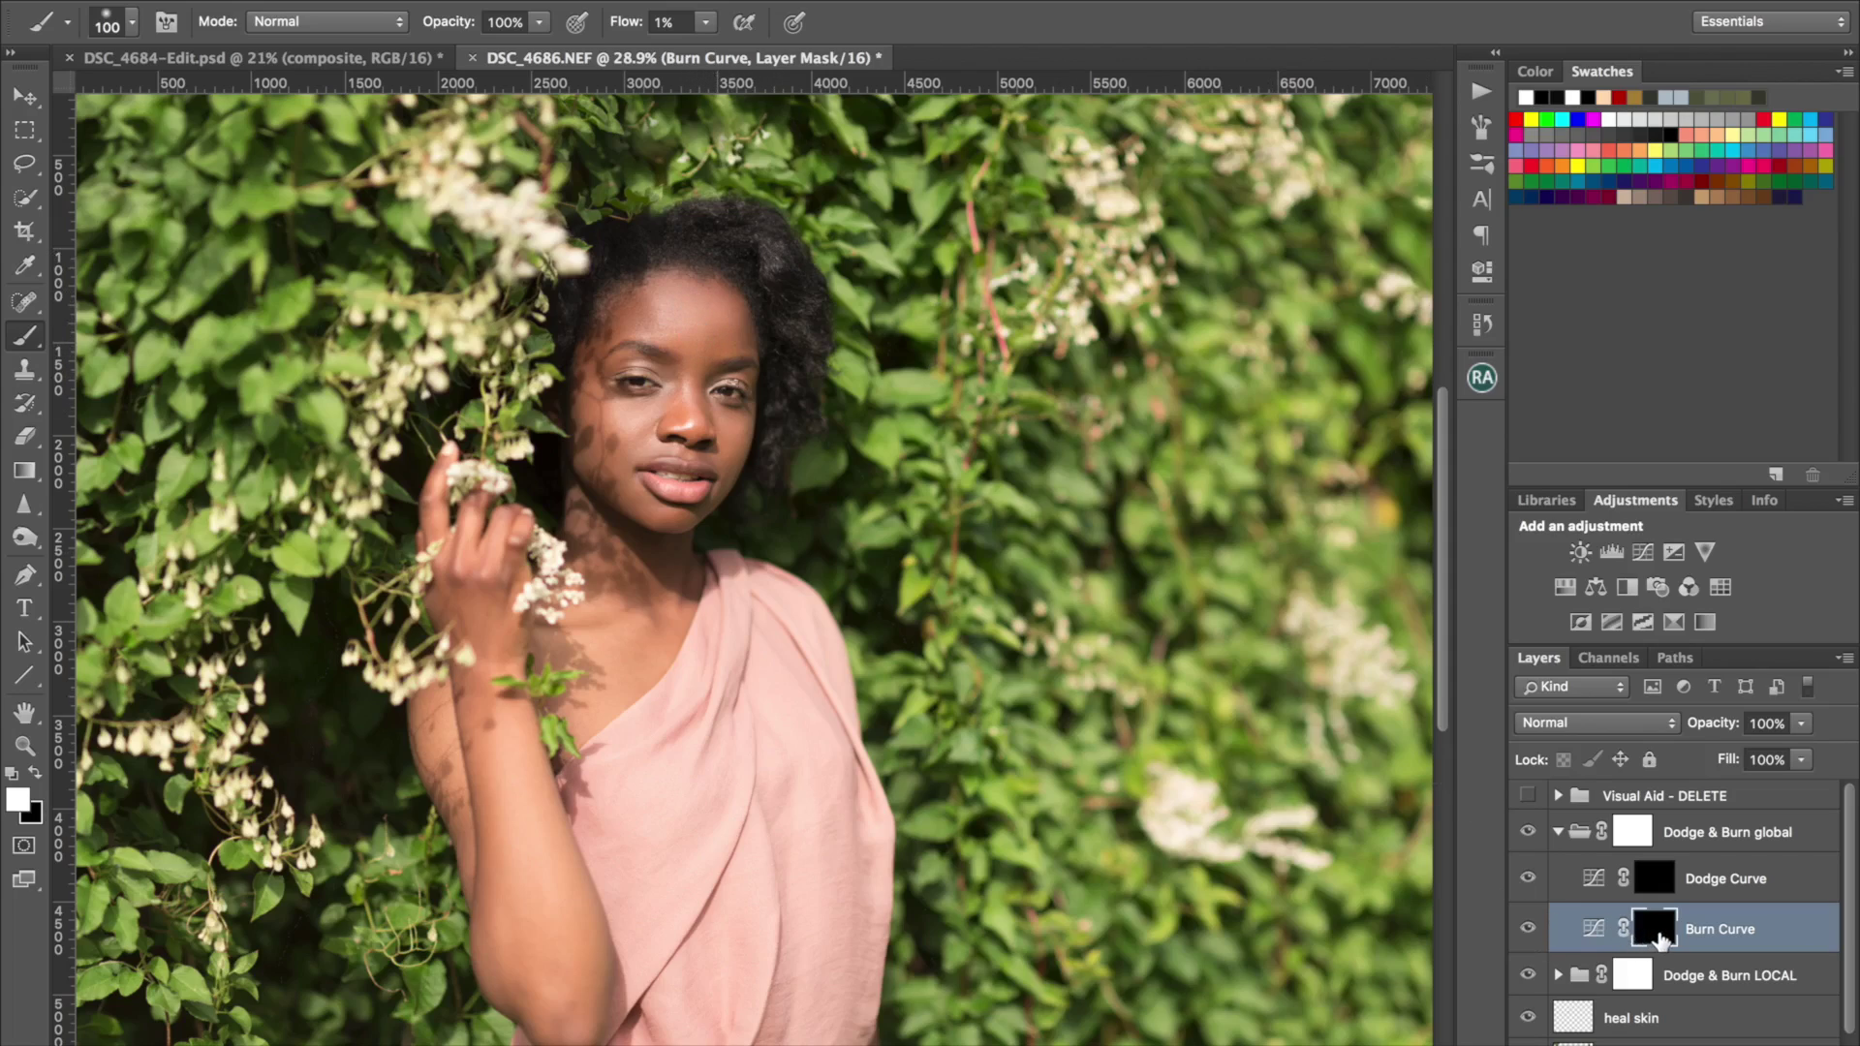
left_click(1659, 935, "alt")
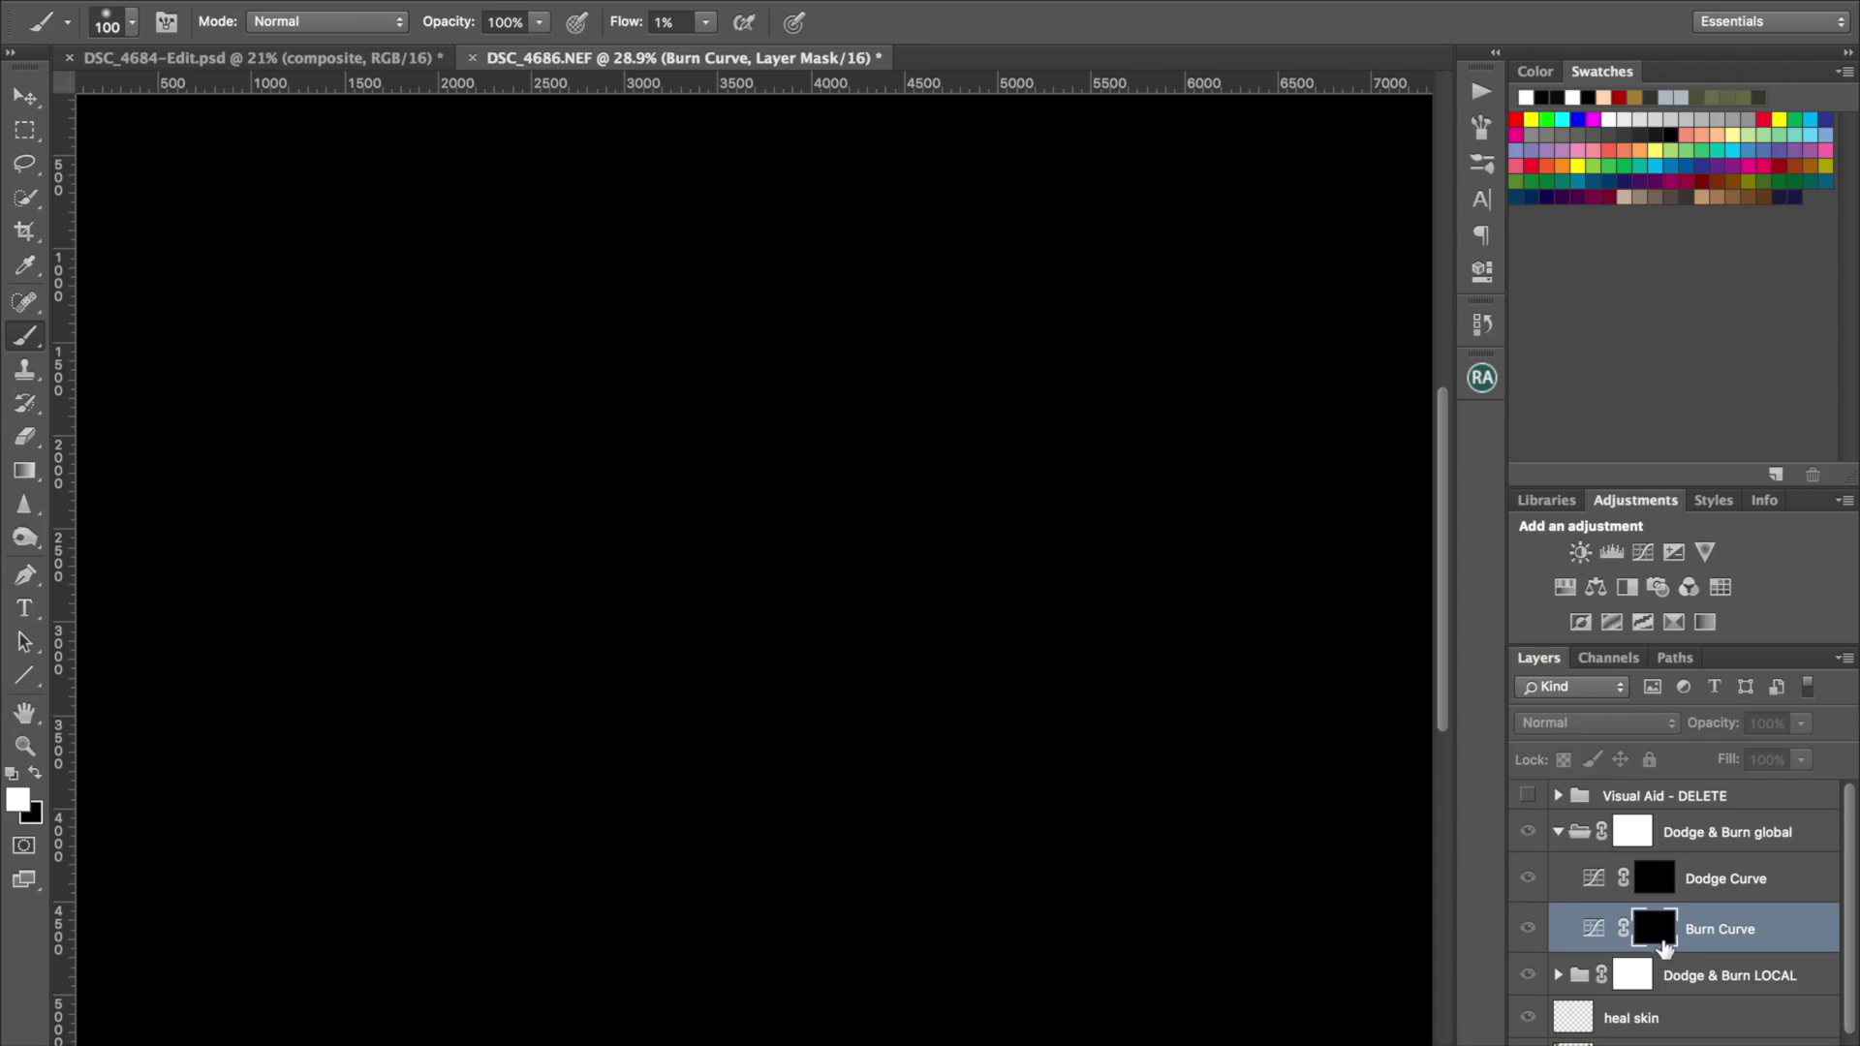
left_click(1650, 930, "alt")
Step: Dodge the face's highlights on the Dodge Curve mask of the global group with an 80 px brush
left_click(1660, 886)
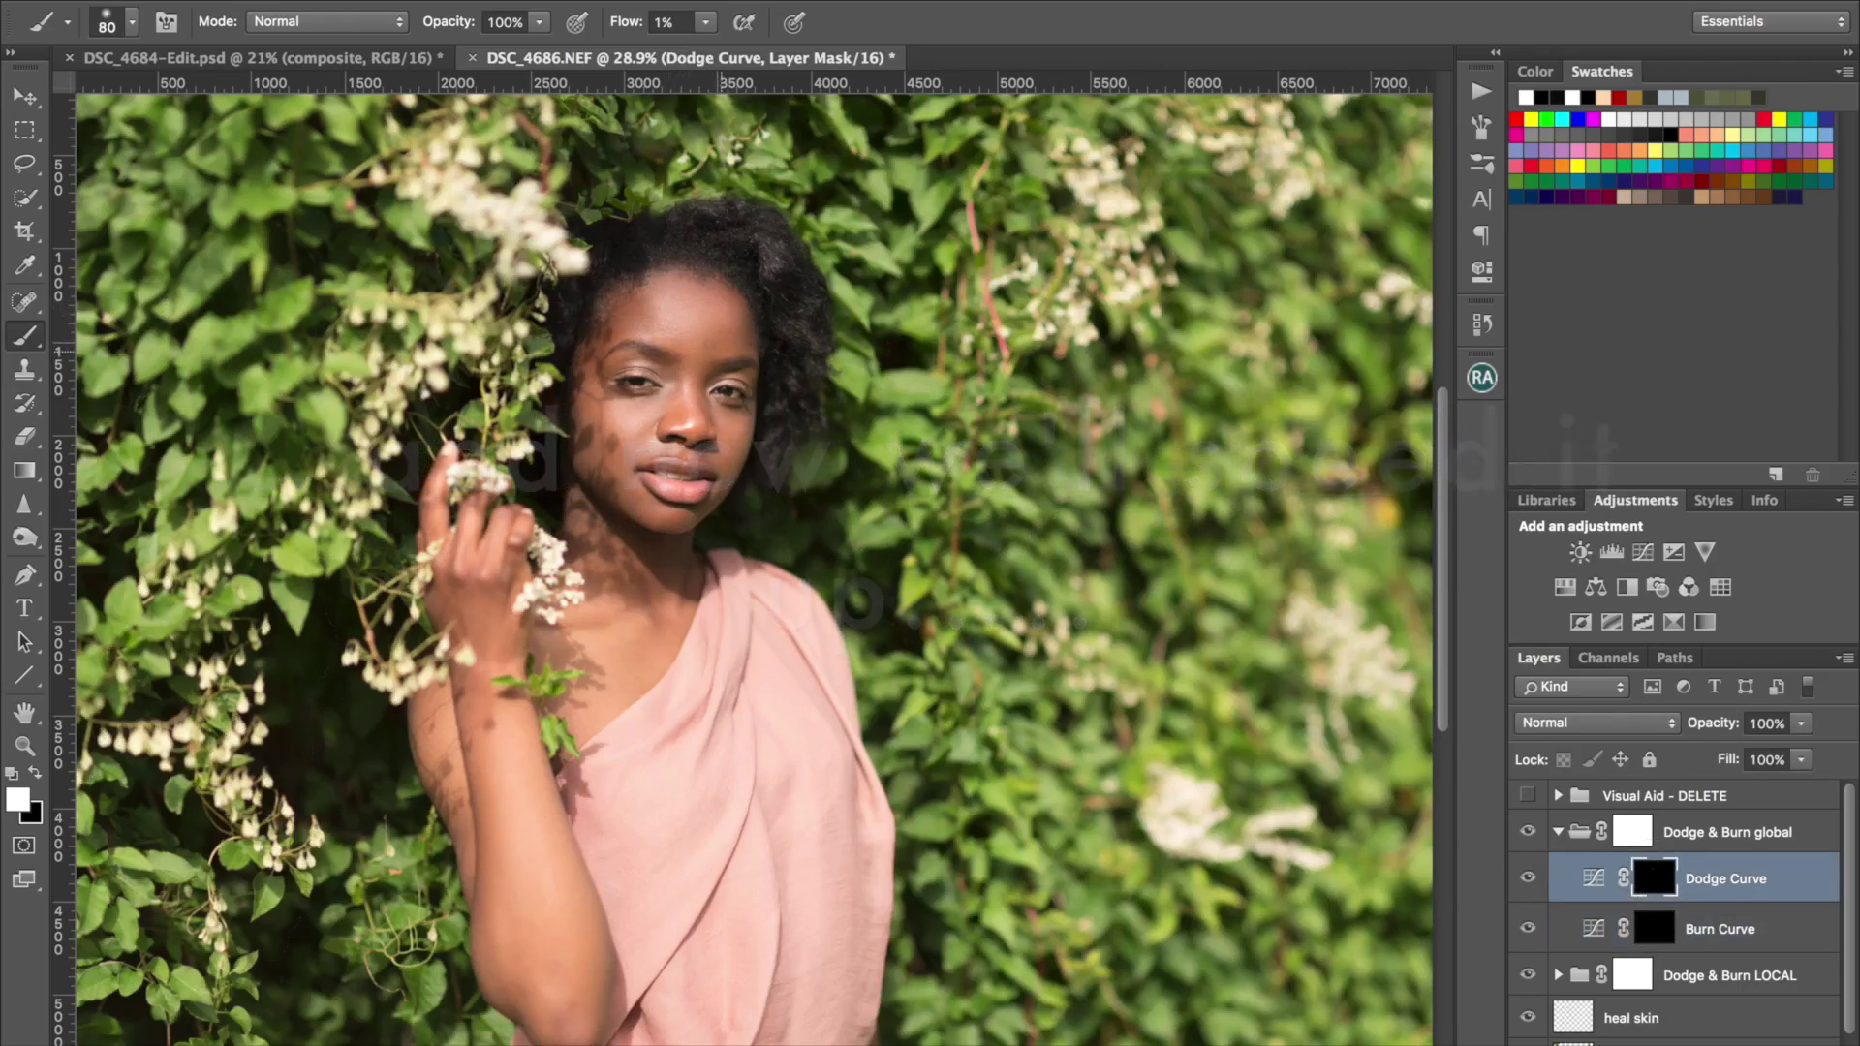
key("bracketleft")
key("bracketleft")
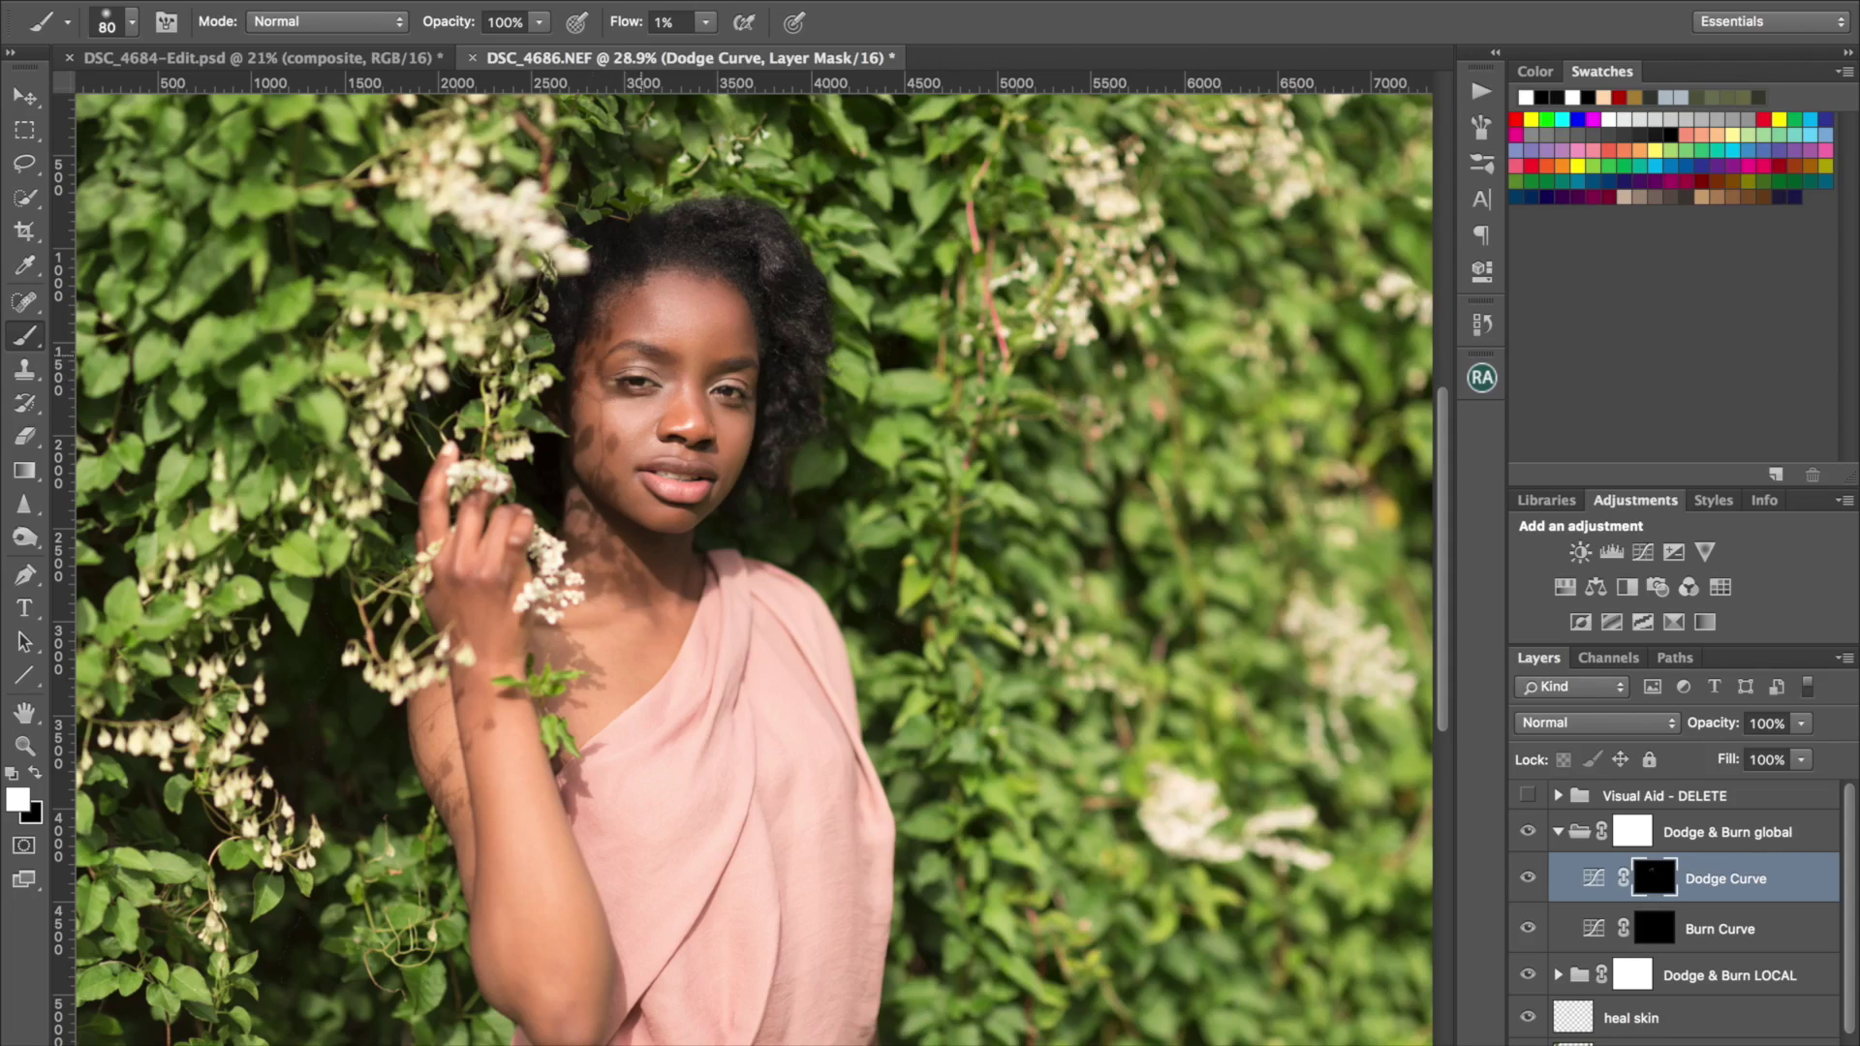
Step: Dodge the finer facial highlights around the lips on the Dodge Curve mask with a small brush of about 20 to 35 px
key("bracketleft")
scroll(703, 466, "up", 5)
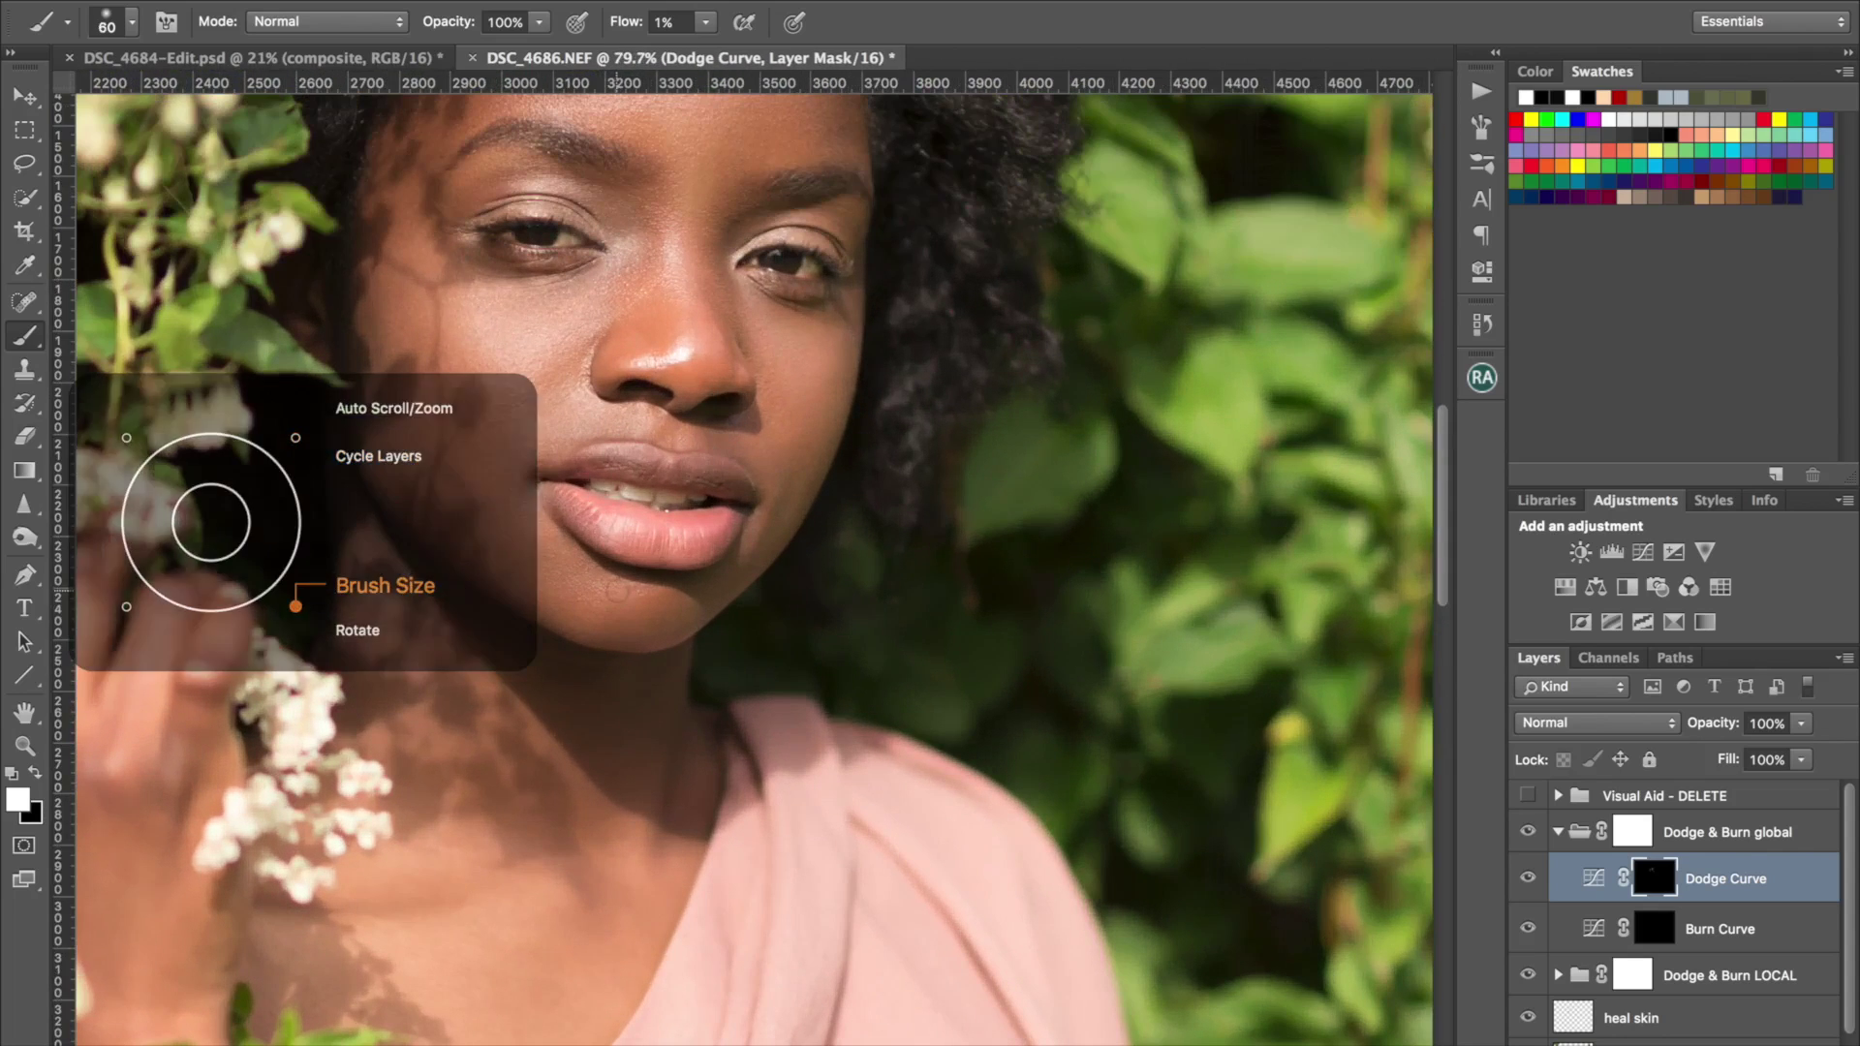
key("bracketleft")
key("bracketleft")
key("bracketleft")
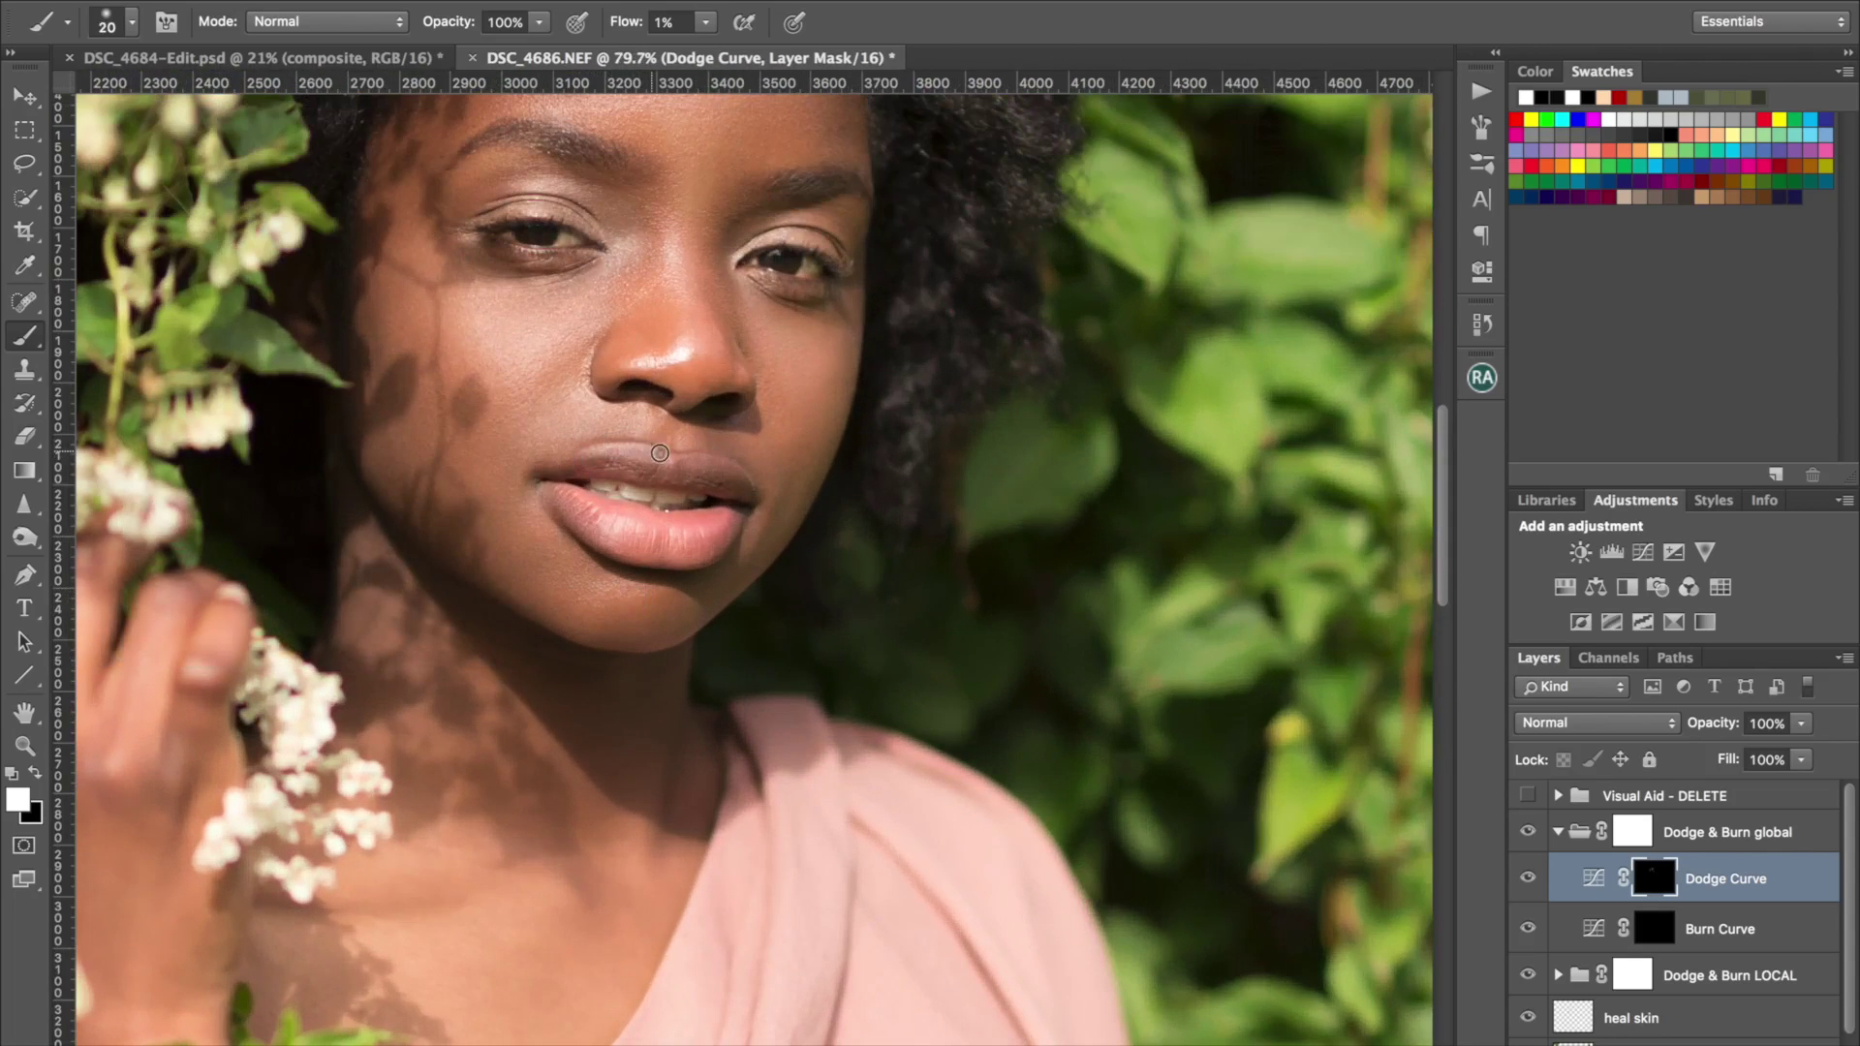
key("bracketright")
key("bracketright")
key("bracketright")
key("bracketleft")
key("bracketleft")
key("bracketleft")
key("bracketright")
Step: Compare the portrait with and without the Dodge & Burn global group
scroll(862, 393, "down", 5)
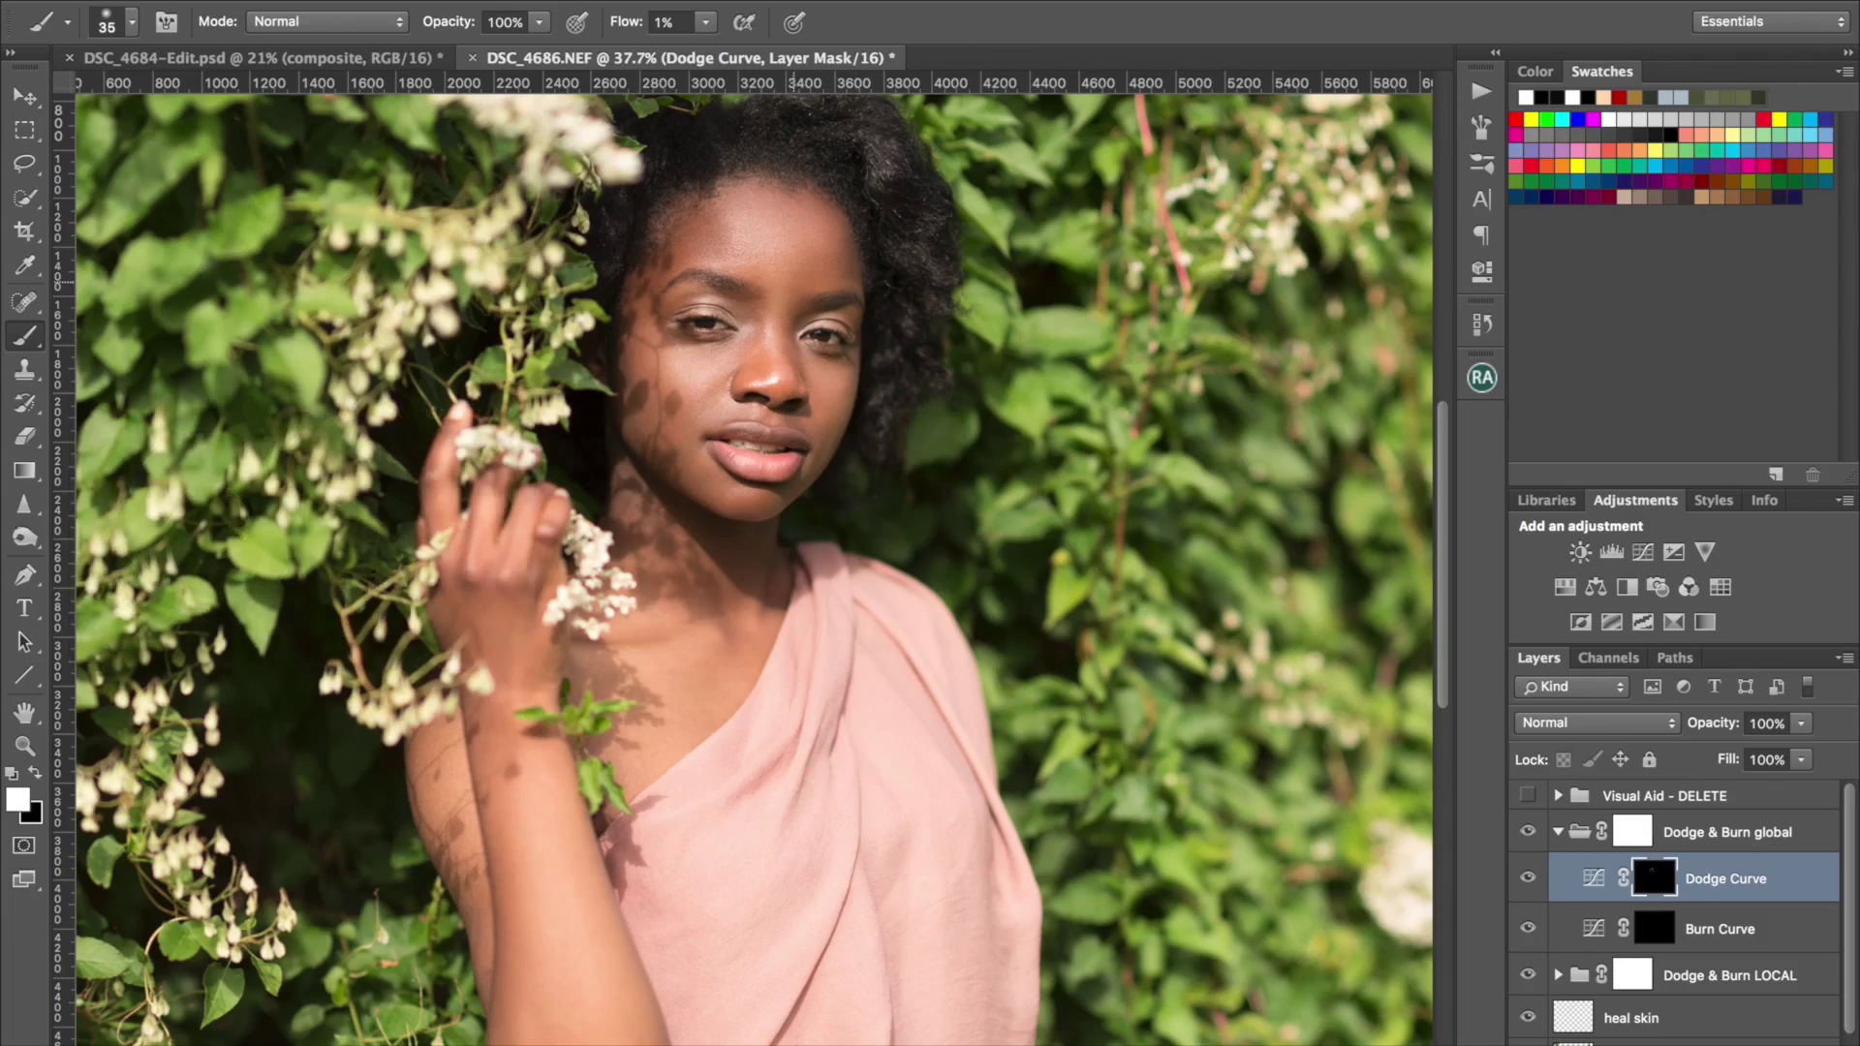
left_click(1529, 832)
left_click(1531, 830)
Step: Burn the outer edges of the face on the Burn Curve mask with a large brush of 175 px, reduced to 125 px
left_click(1638, 931)
scroll(859, 236, "up", 3)
scroll(859, 237, "down", 2)
key("bracketright")
key("bracketright")
key("bracketright")
key("bracketright")
key("bracketright")
key("bracketright")
key("bracketright")
key("bracketright")
key("bracketright")
key("bracketright")
key("bracketright")
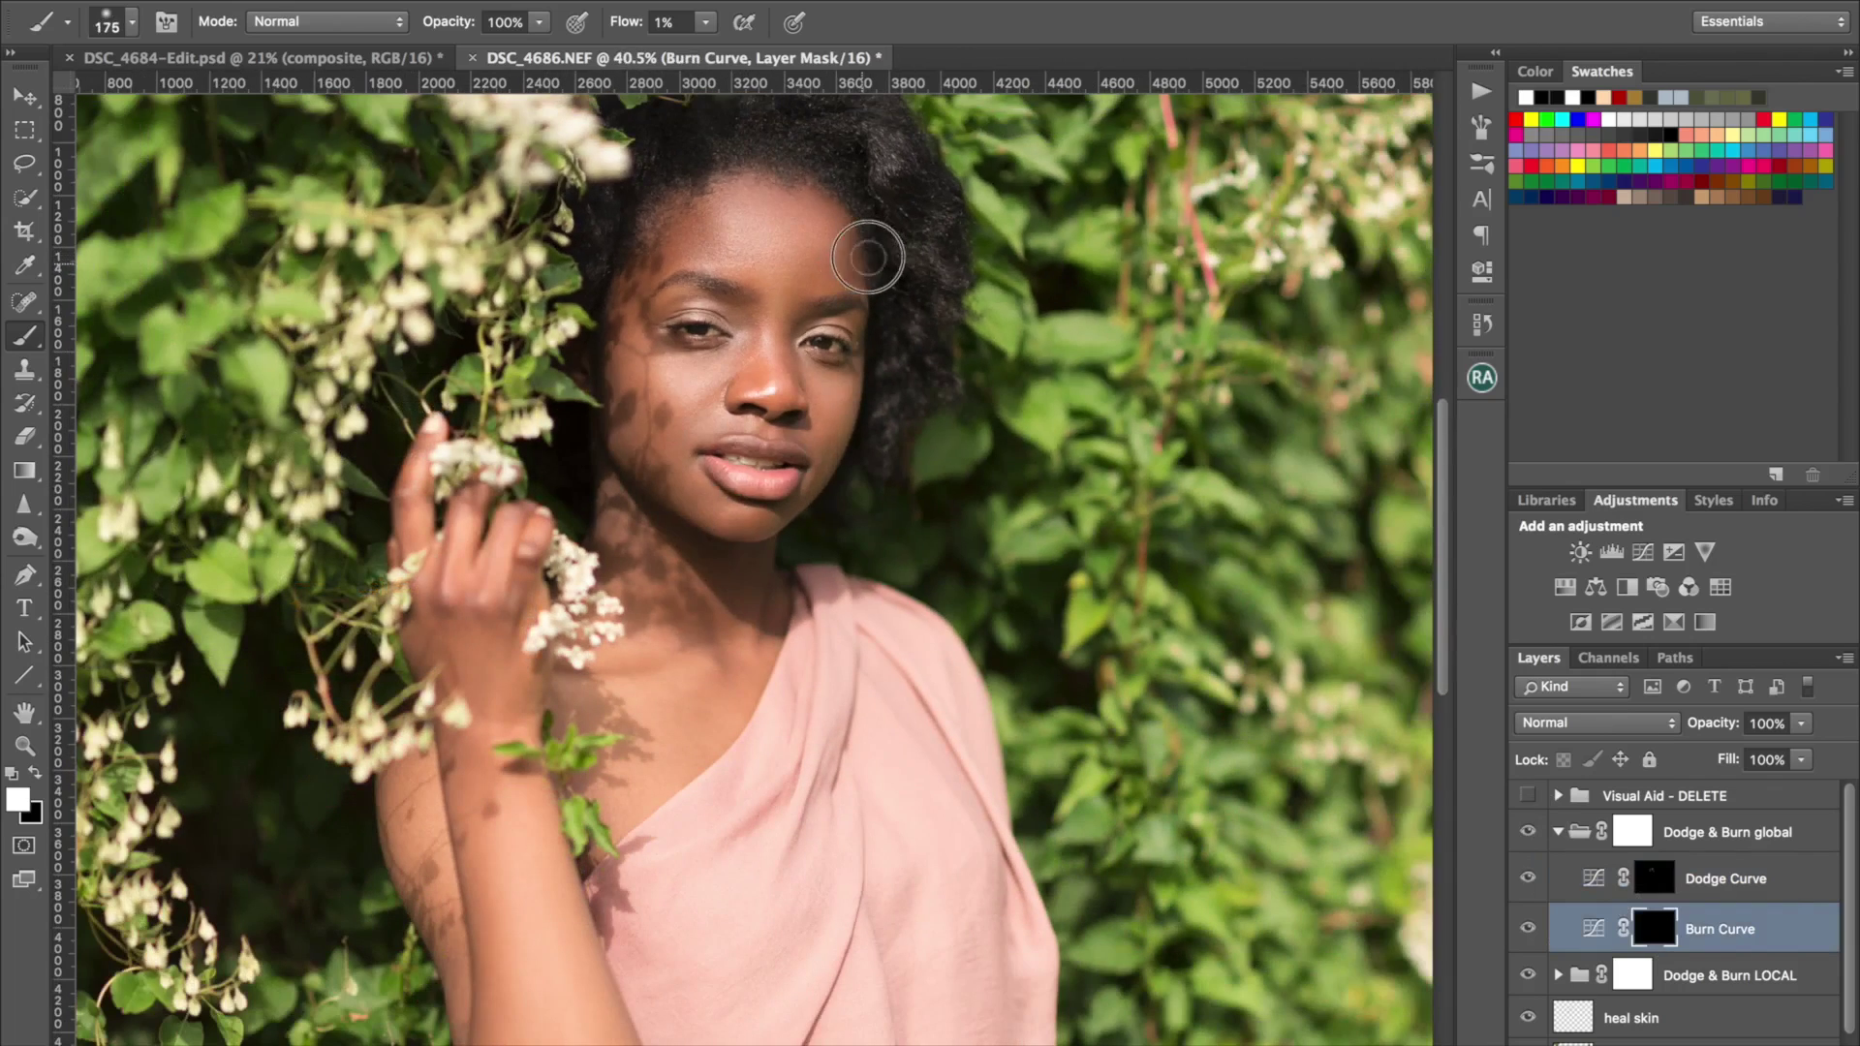
key("bracketleft")
key("bracketleft")
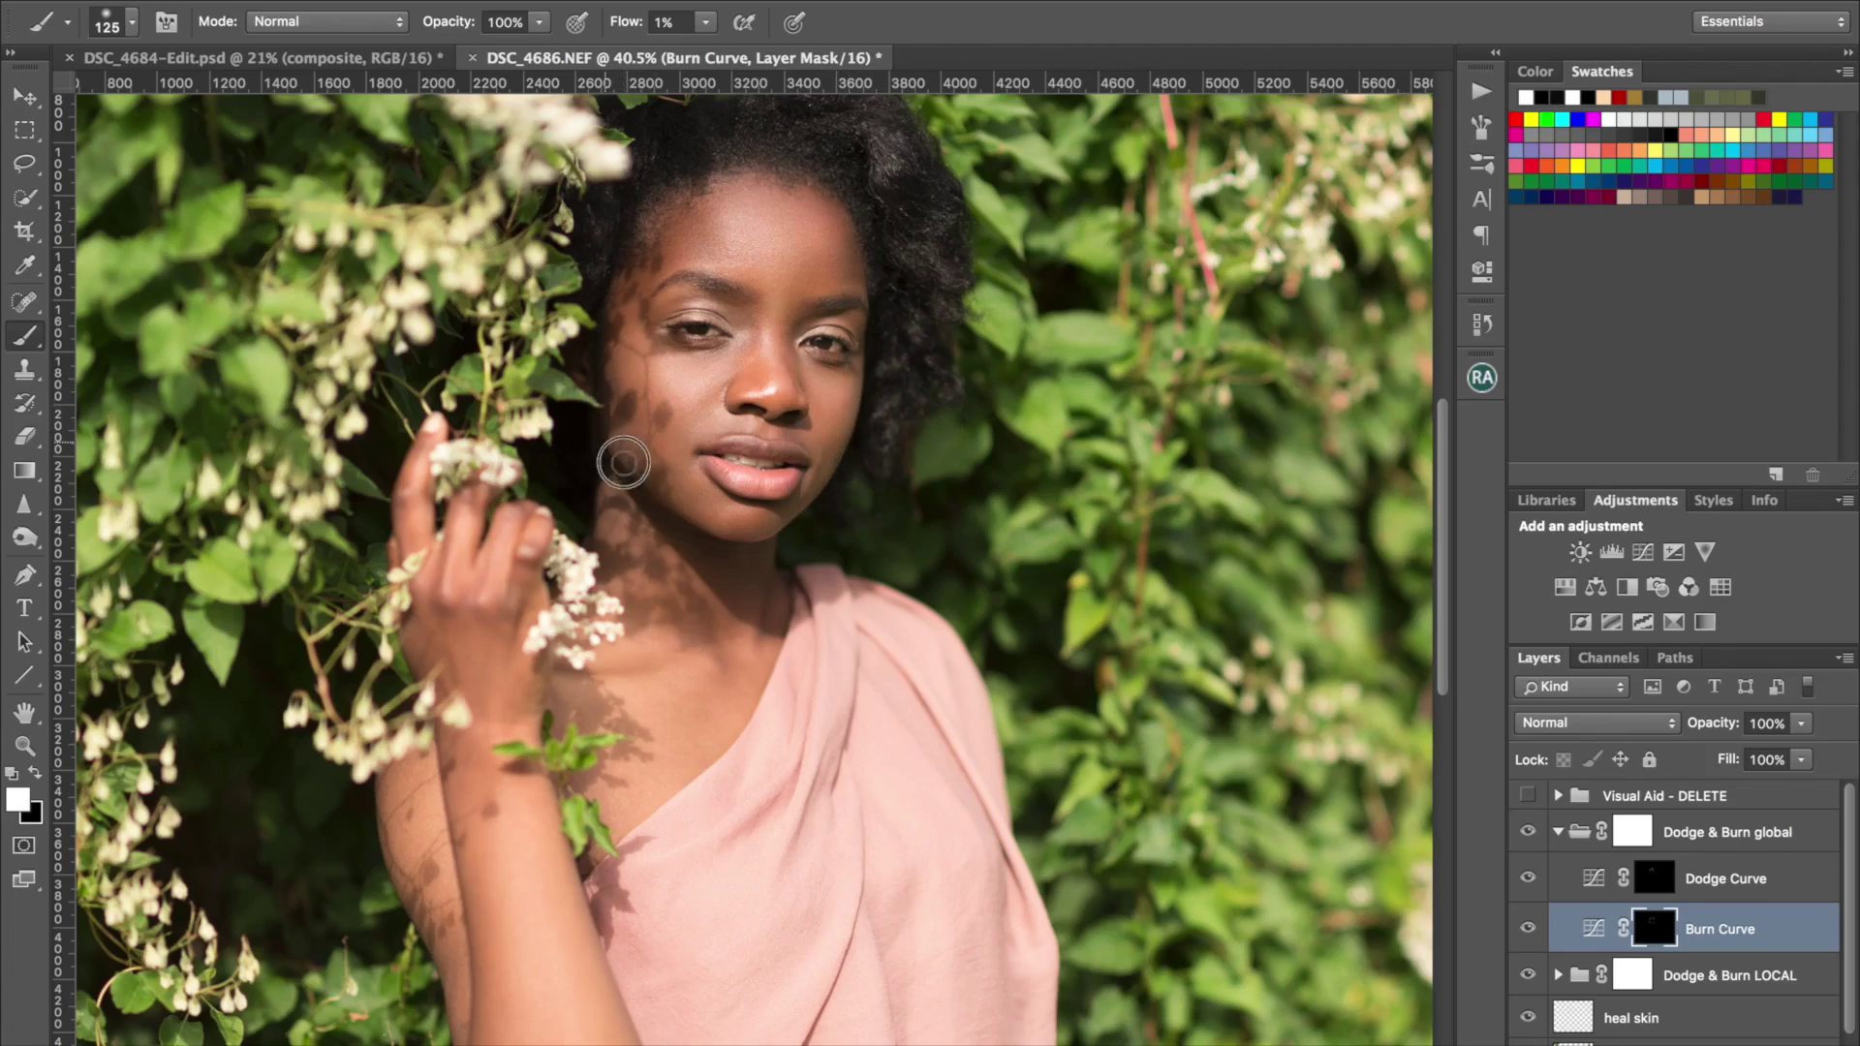
Step: Burn the narrower contours along the cheeks and jaw on the Burn Curve mask, adjusting the brush around 50 px
key("bracketleft")
key("bracketleft")
key("bracketleft")
key("bracketleft")
key("bracketleft")
key("bracketleft")
key("bracketleft")
key("bracketleft")
key("bracketright")
key("bracketright")
key("bracketright")
key("bracketright")
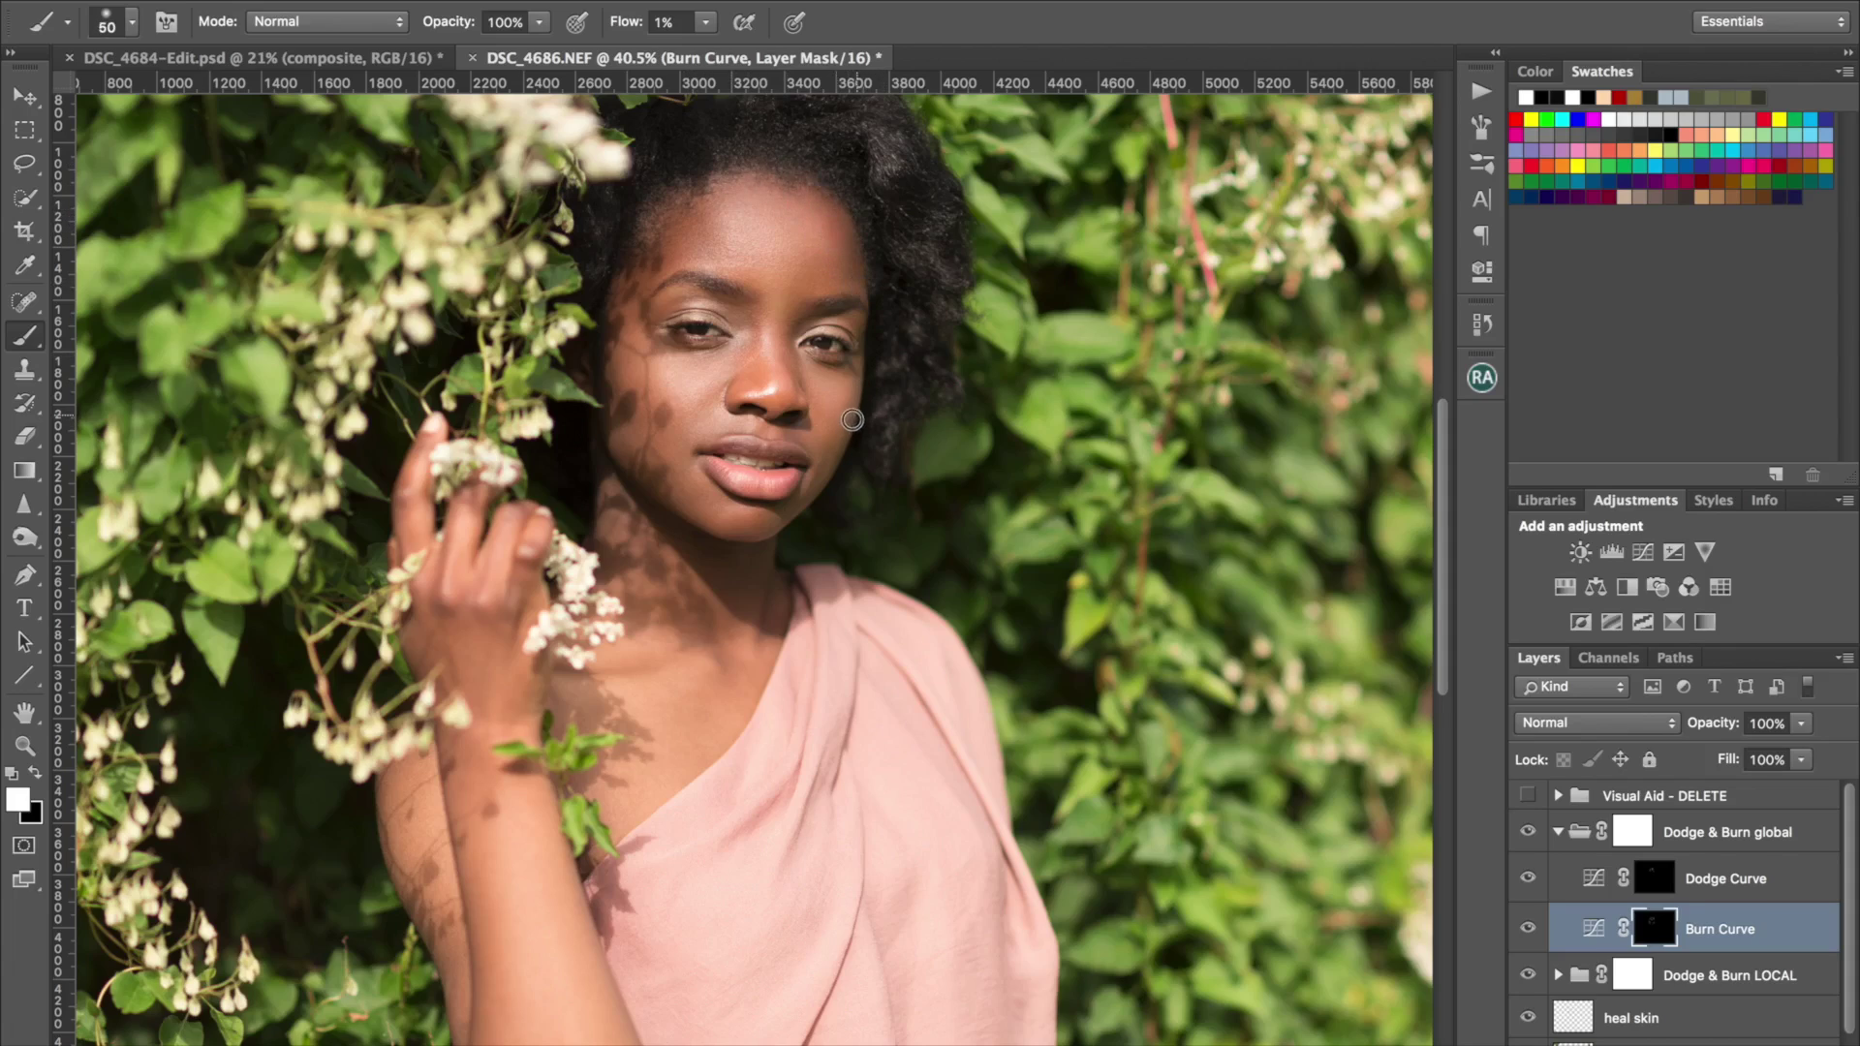
key("bracketright")
key("bracketright")
key("bracketright")
key("bracketright")
key("bracketright")
key("bracketleft")
key("bracketleft")
scroll(1067, 519, "down", 5)
key("bracketleft")
key("bracketleft")
key("bracketleft")
Step: Refine small facial shadows around the nose and lips on the Burn Curve mask with a 9 to 10 px brush
left_click(1650, 882)
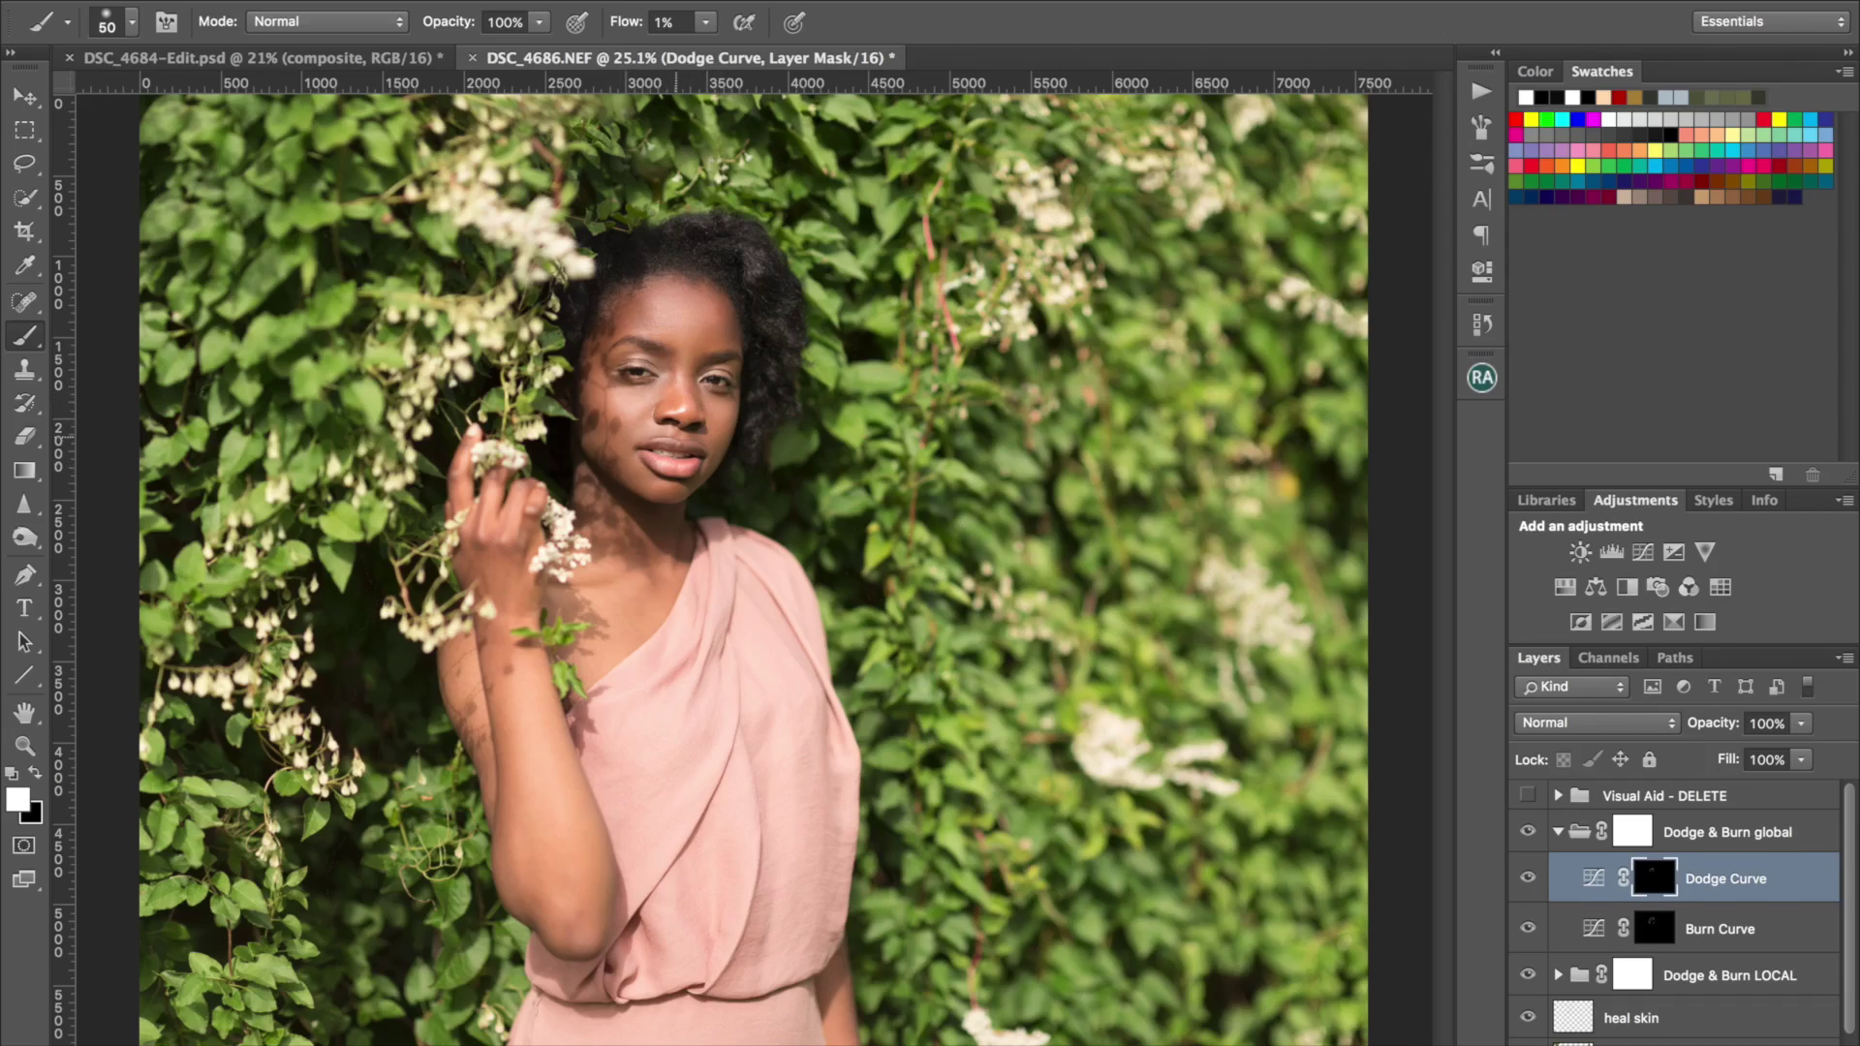
left_click(1637, 915)
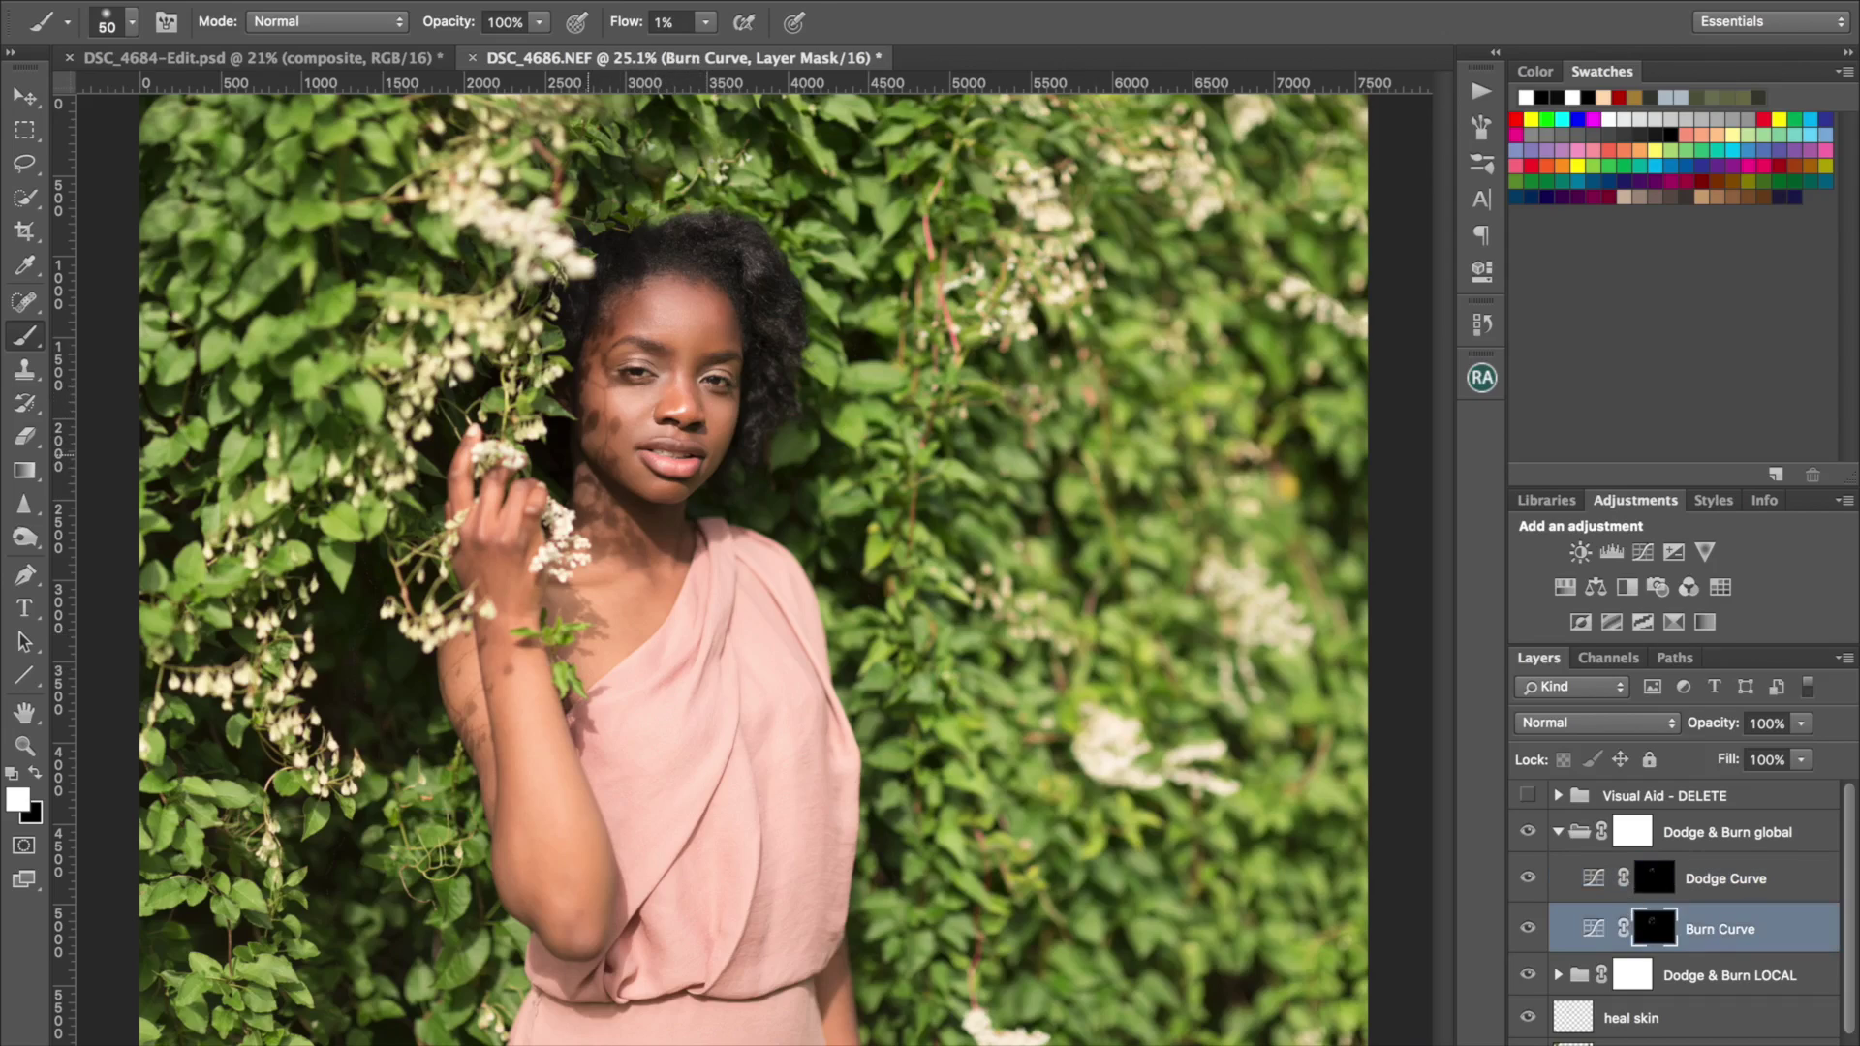
scroll(756, 362, "up", 15)
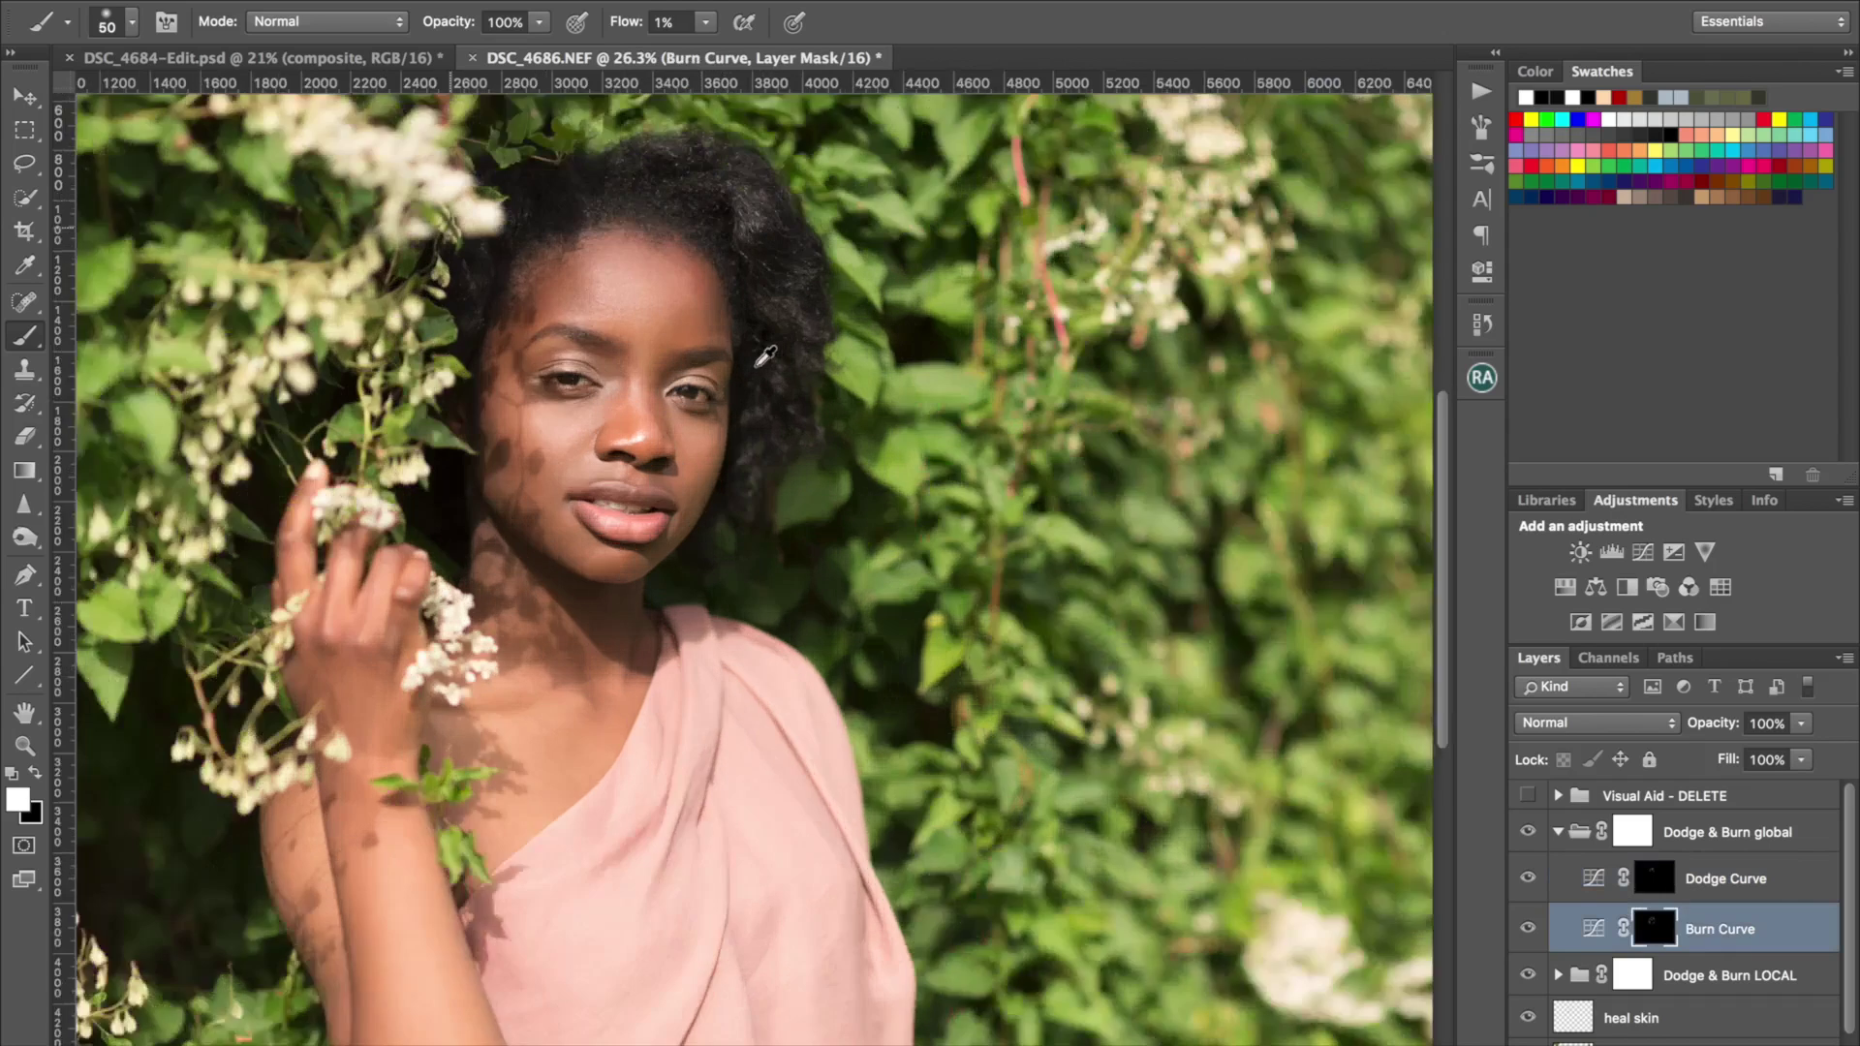
left_click_drag(402, 804, 879, 548)
key("bracketleft")
key("bracketleft")
key("bracketleft")
key("bracketleft")
key("bracketleft")
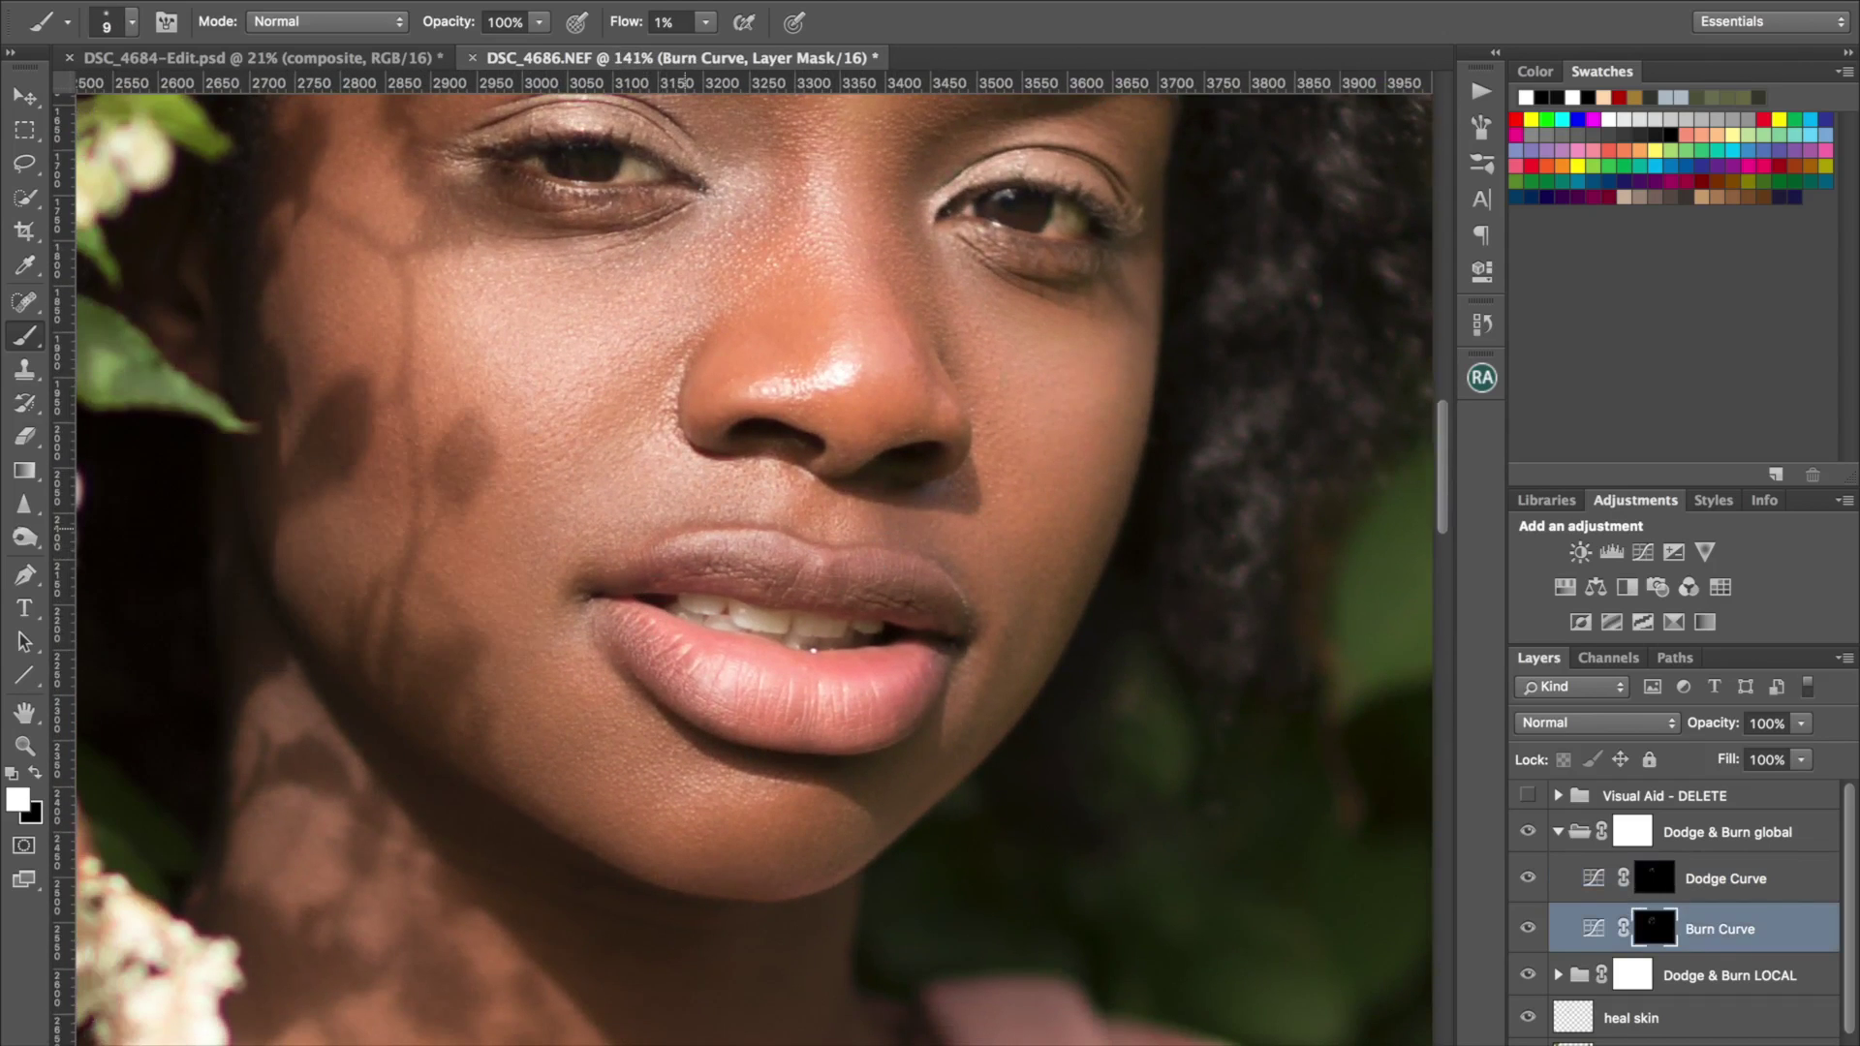
key("bracketright")
Step: Dodge the fine highlights around the nose and lips on the Dodge Curve mask with a 10 px brush
key("alt+bracketright")
key("bracketleft")
key("bracketleft")
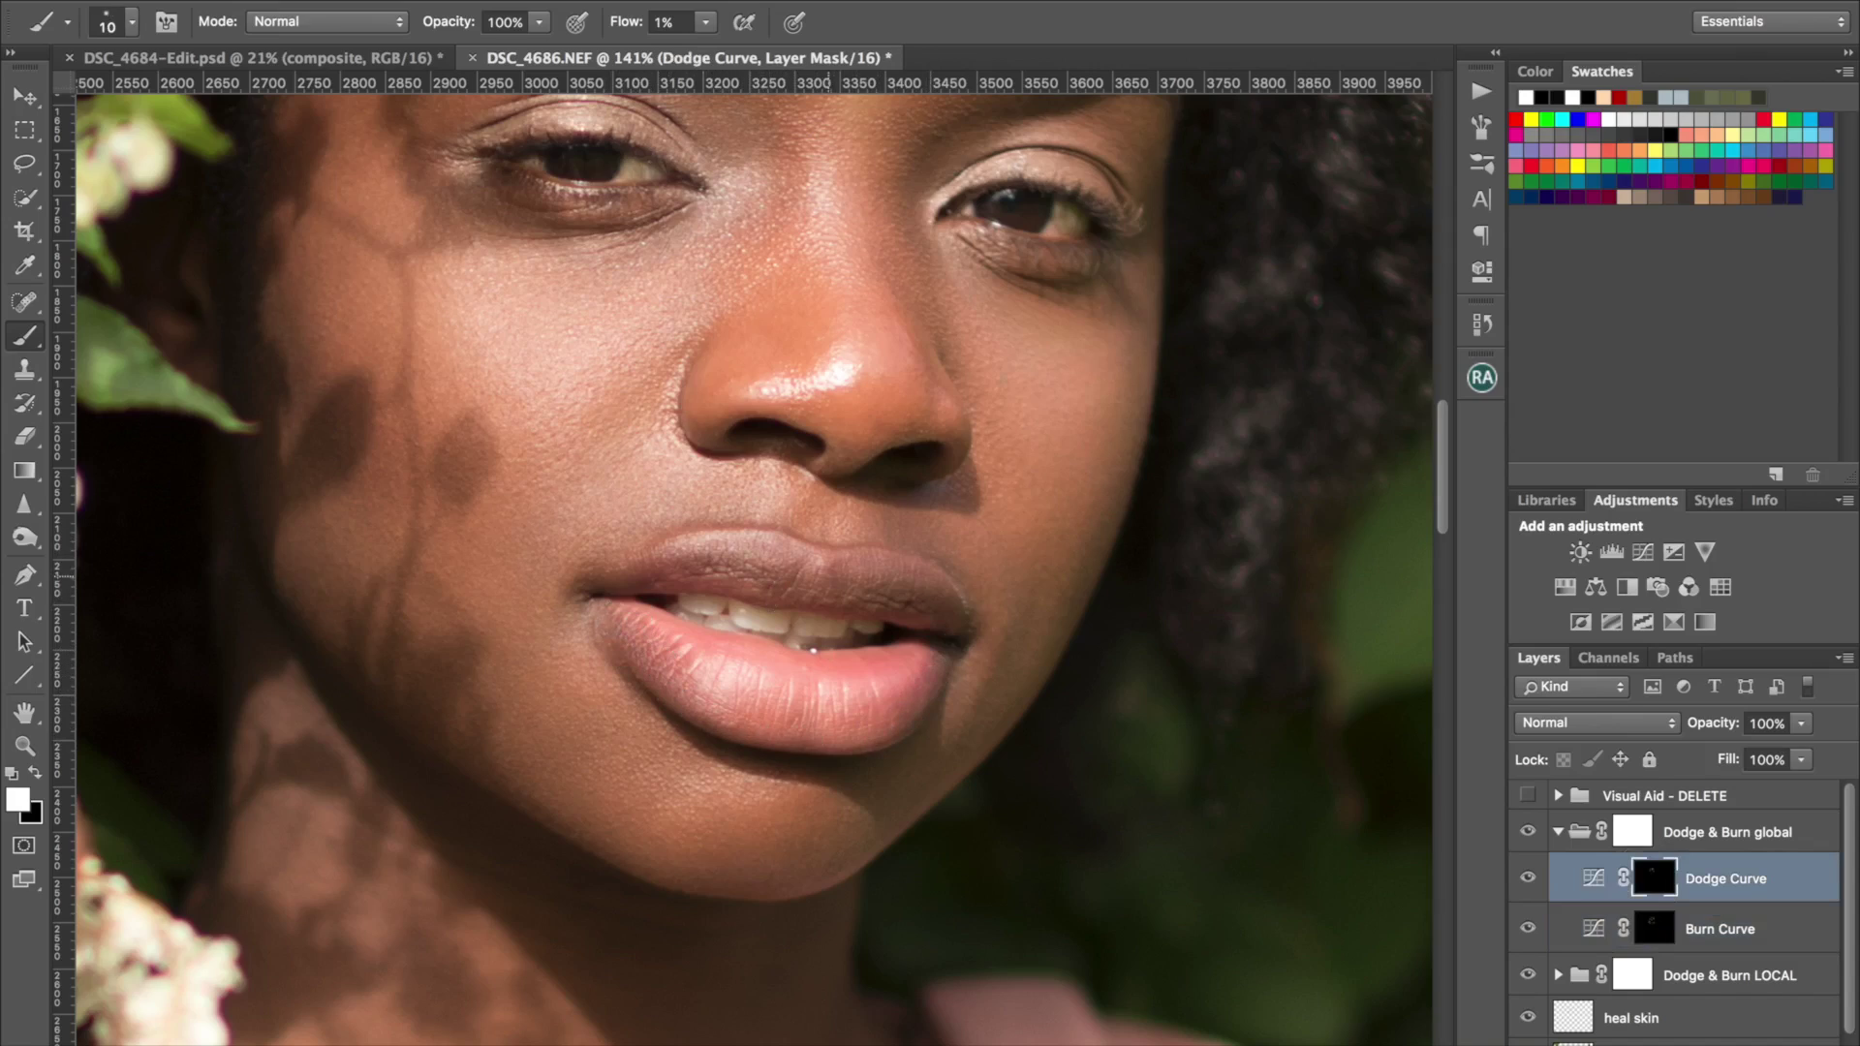
key("bracketright")
Step: Dodge tiny details around the eye on the Dodge Curve mask with a 4 px brush
scroll(1096, 238, "up", 5)
key("alt+]")
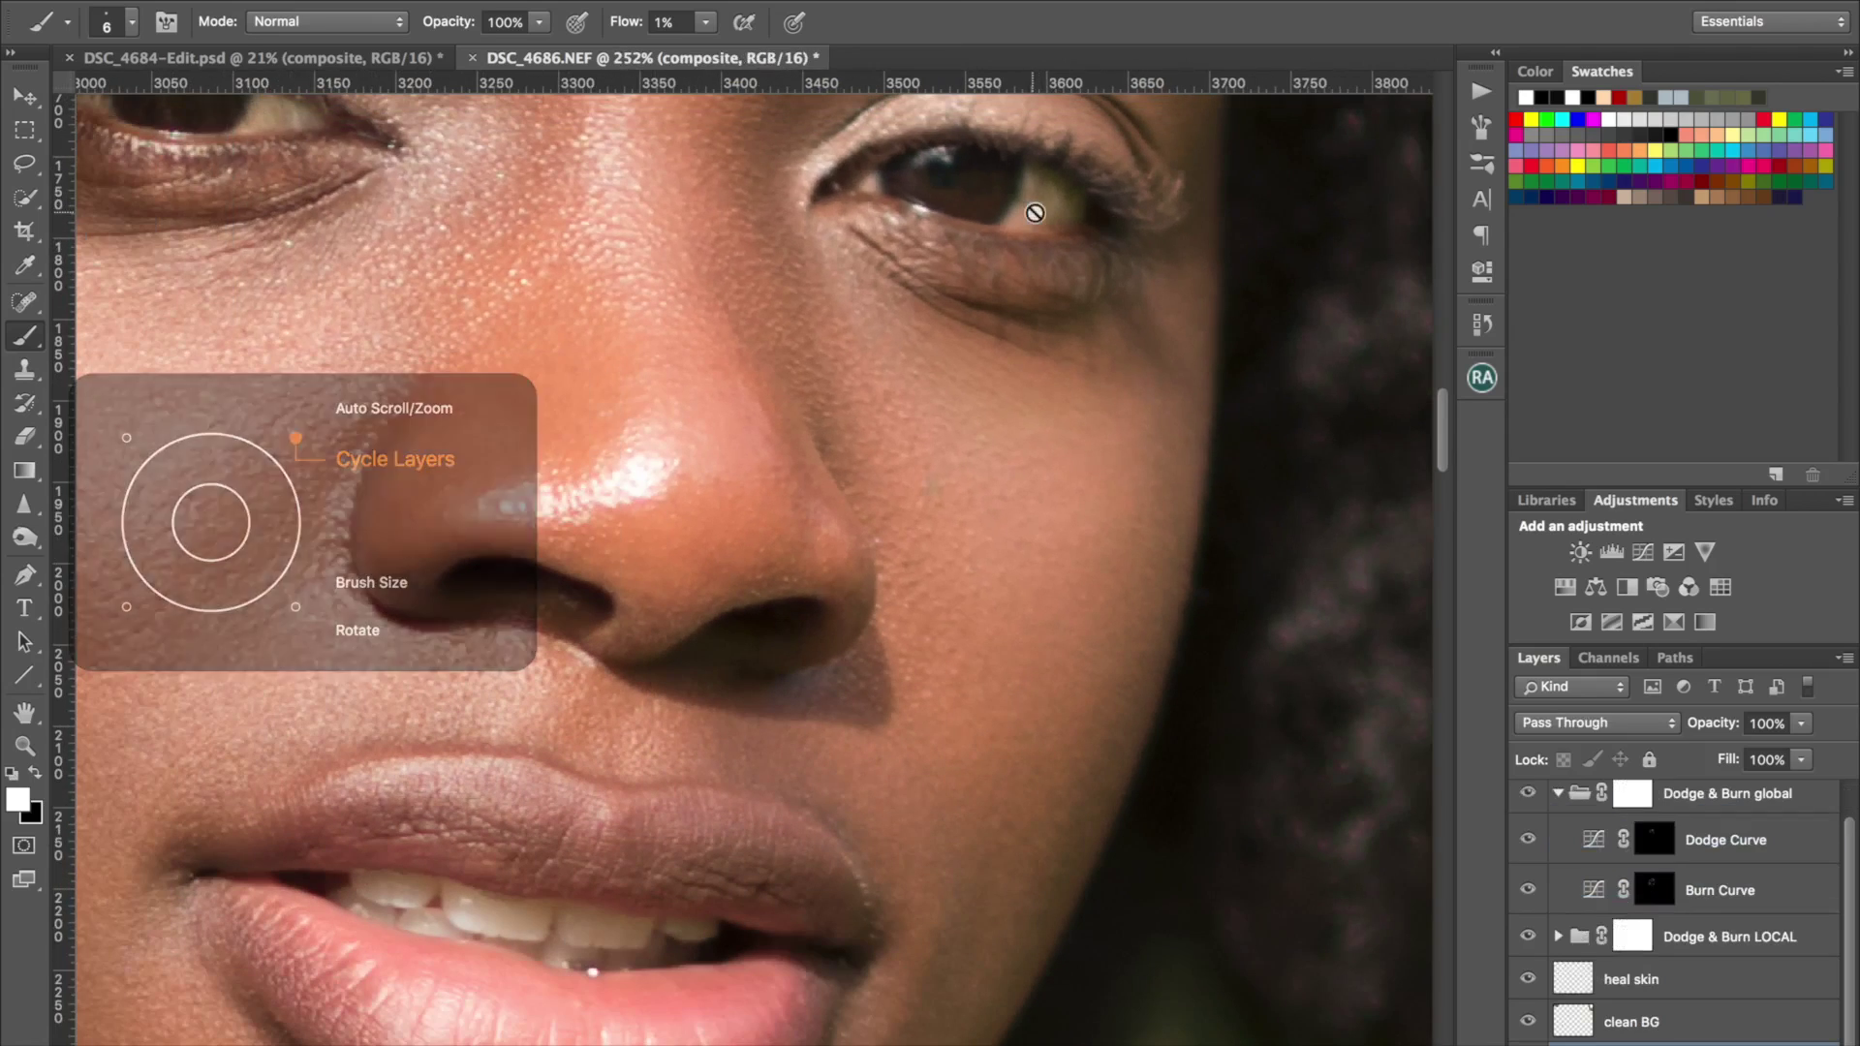
key("alt+[")
key("[")
key("[")
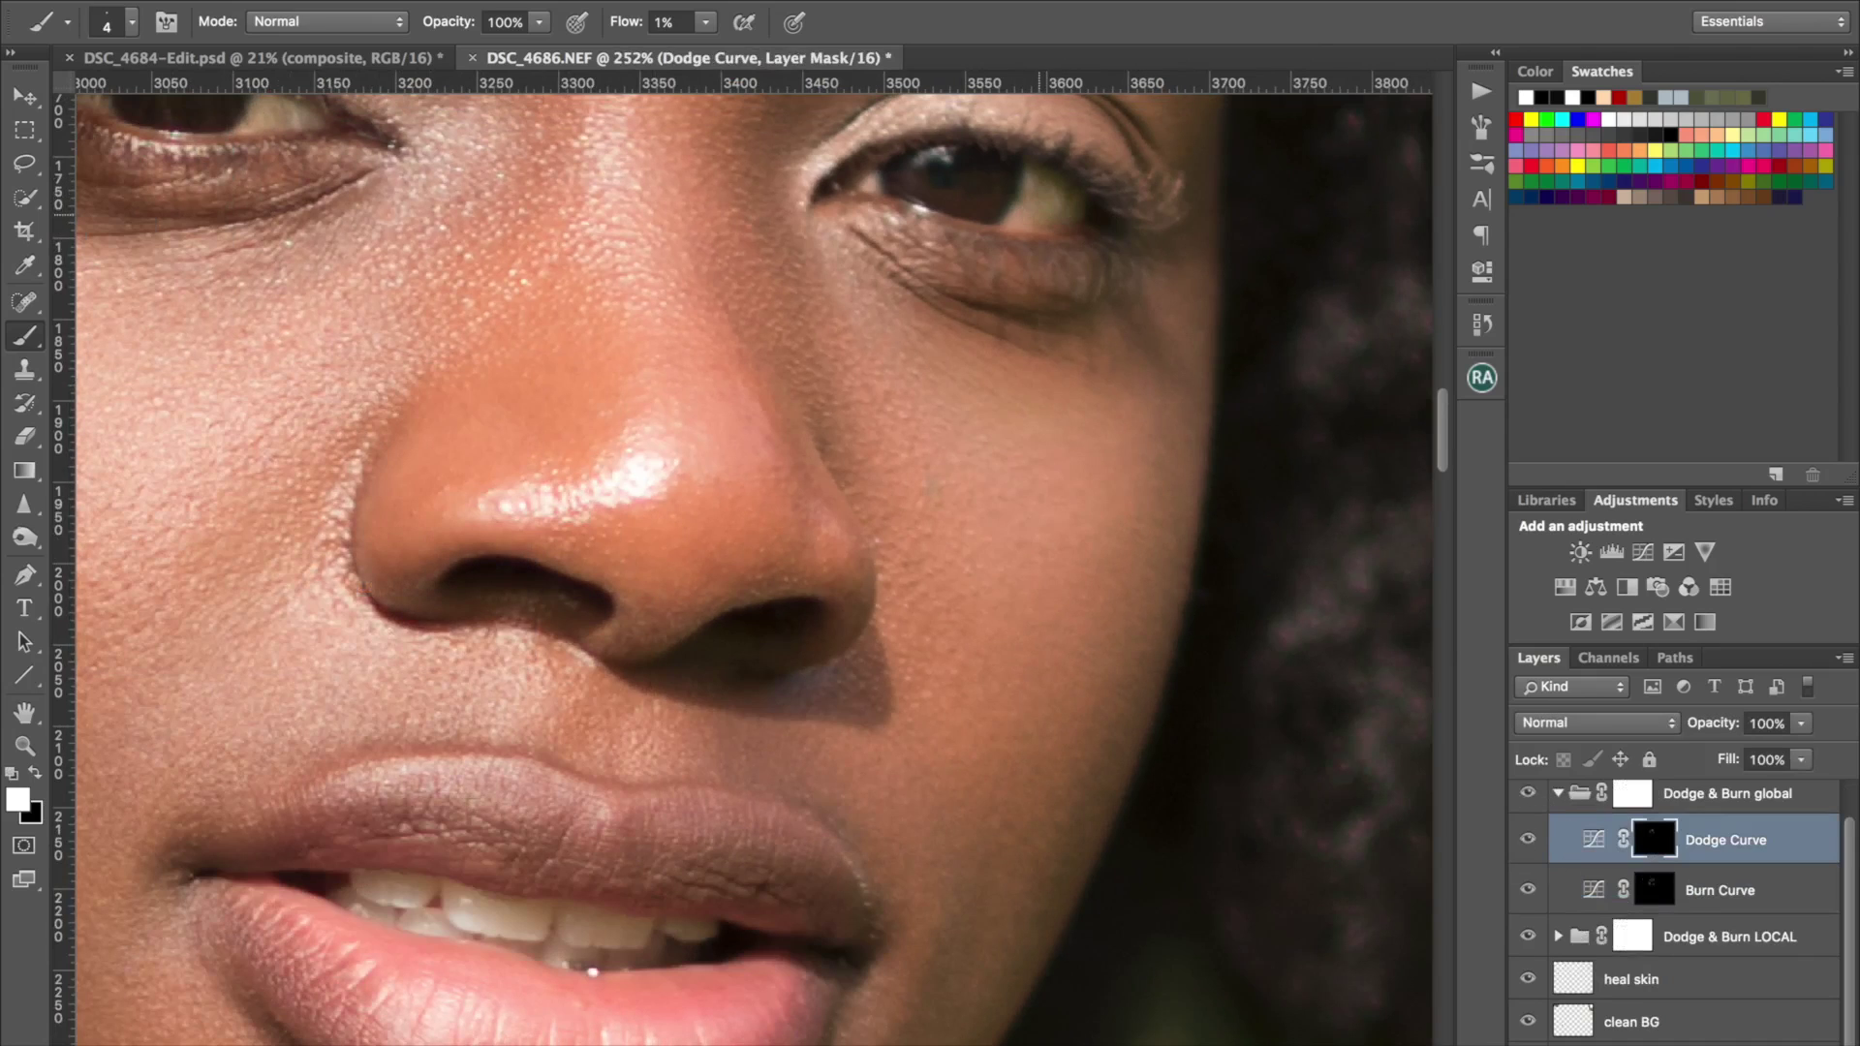
Step: Enlarge the brush to 80 px and dodge the cheek area on the Dodge Curve mask
scroll(906, 383, "down", 15)
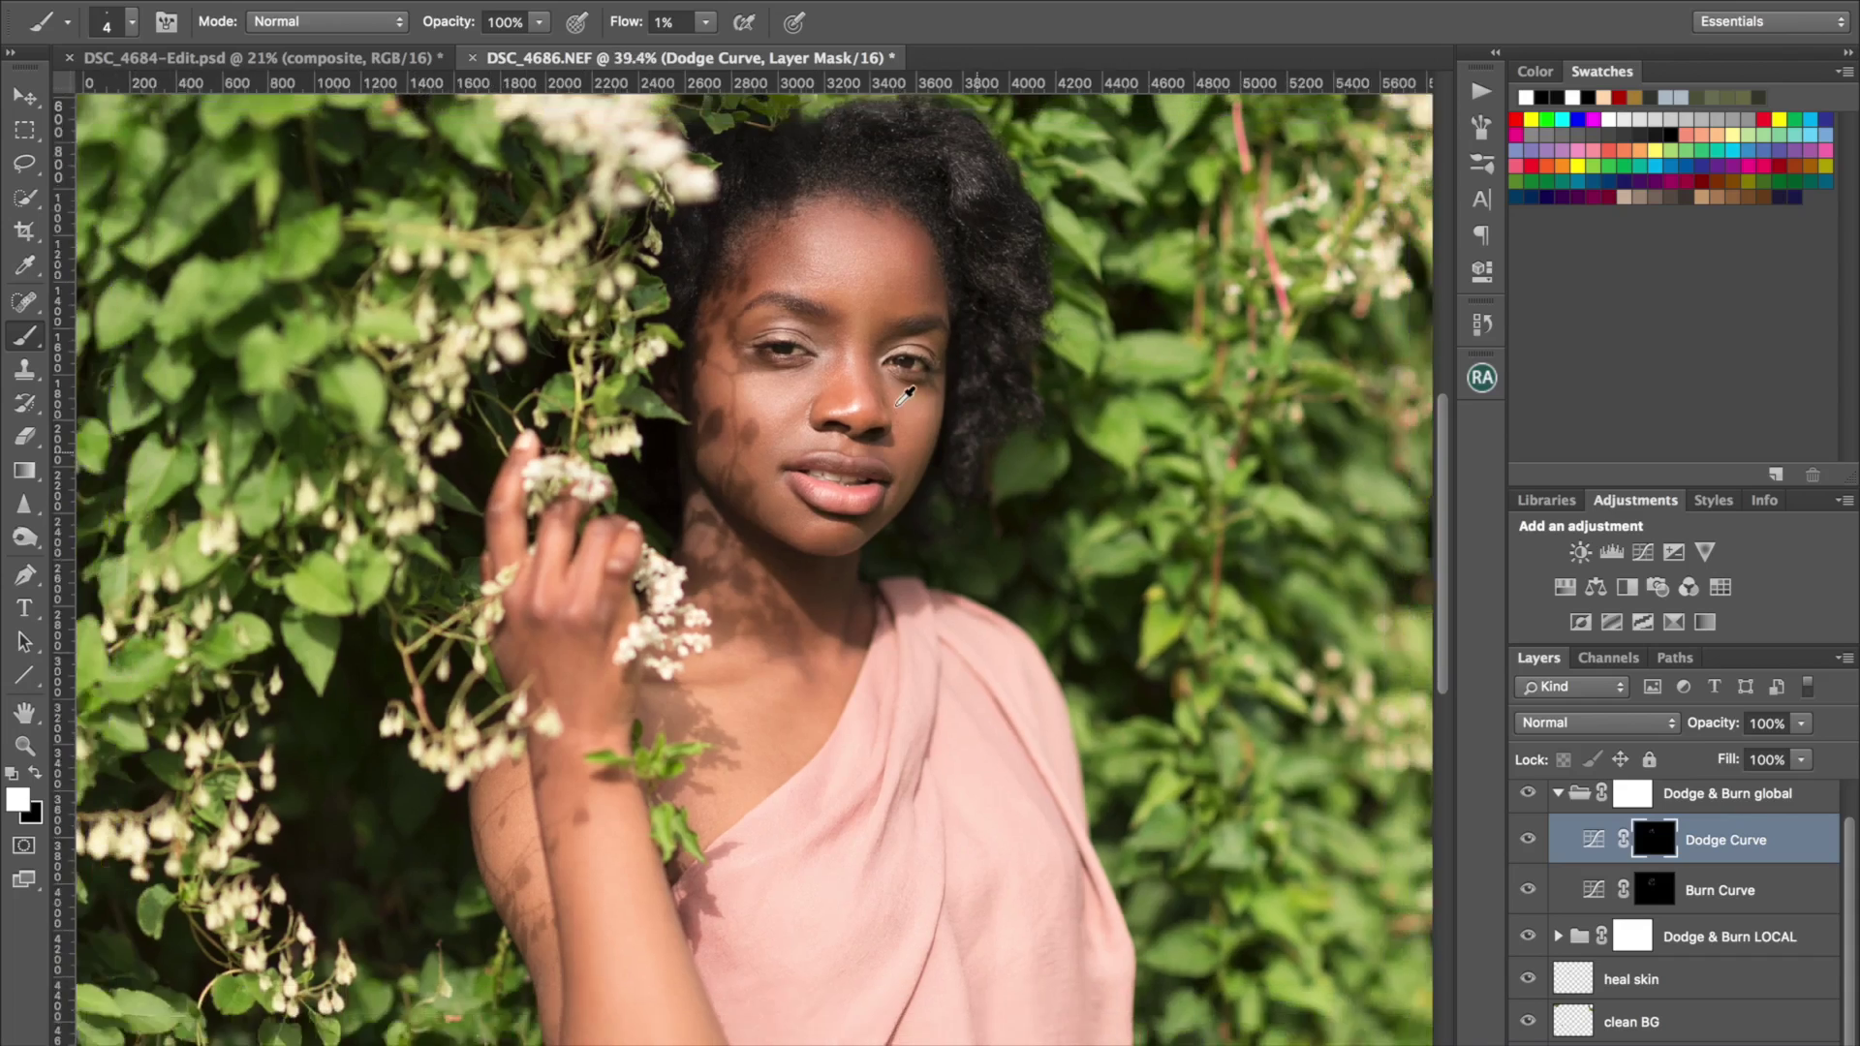
key("]")
key("]")
key("]")
key("]")
key("]")
key("]")
key("]")
key("]")
key("]")
key("]")
key("]")
key("]")
key("]")
key("]")
key("bracketright")
key("bracketright")
key("bracketright")
key("bracketright")
key("bracketright")
key("bracketright")
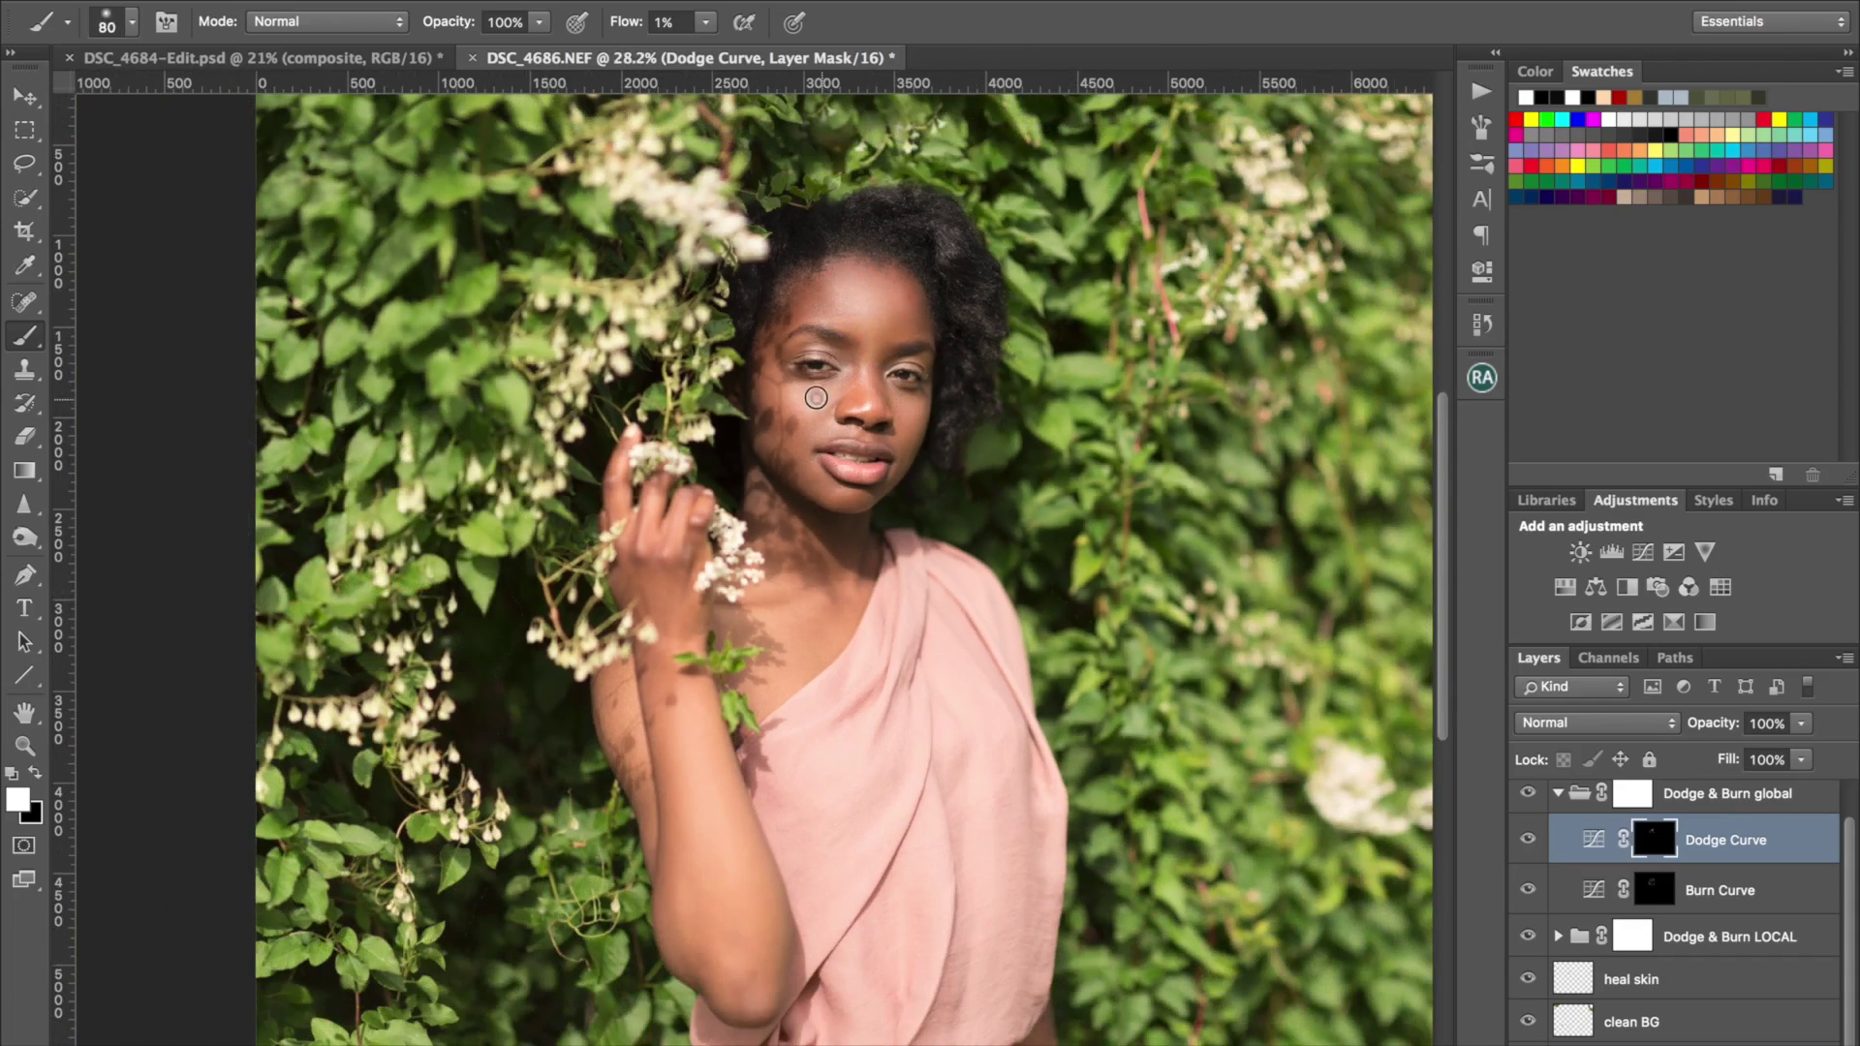
Step: Check the overall effect by toggling the Dodge & Burn global group off and on repeatedly
left_click(1530, 800)
left_click(1530, 797)
left_click(1530, 795)
left_click(1530, 795)
scroll(1016, 565, "down", 3)
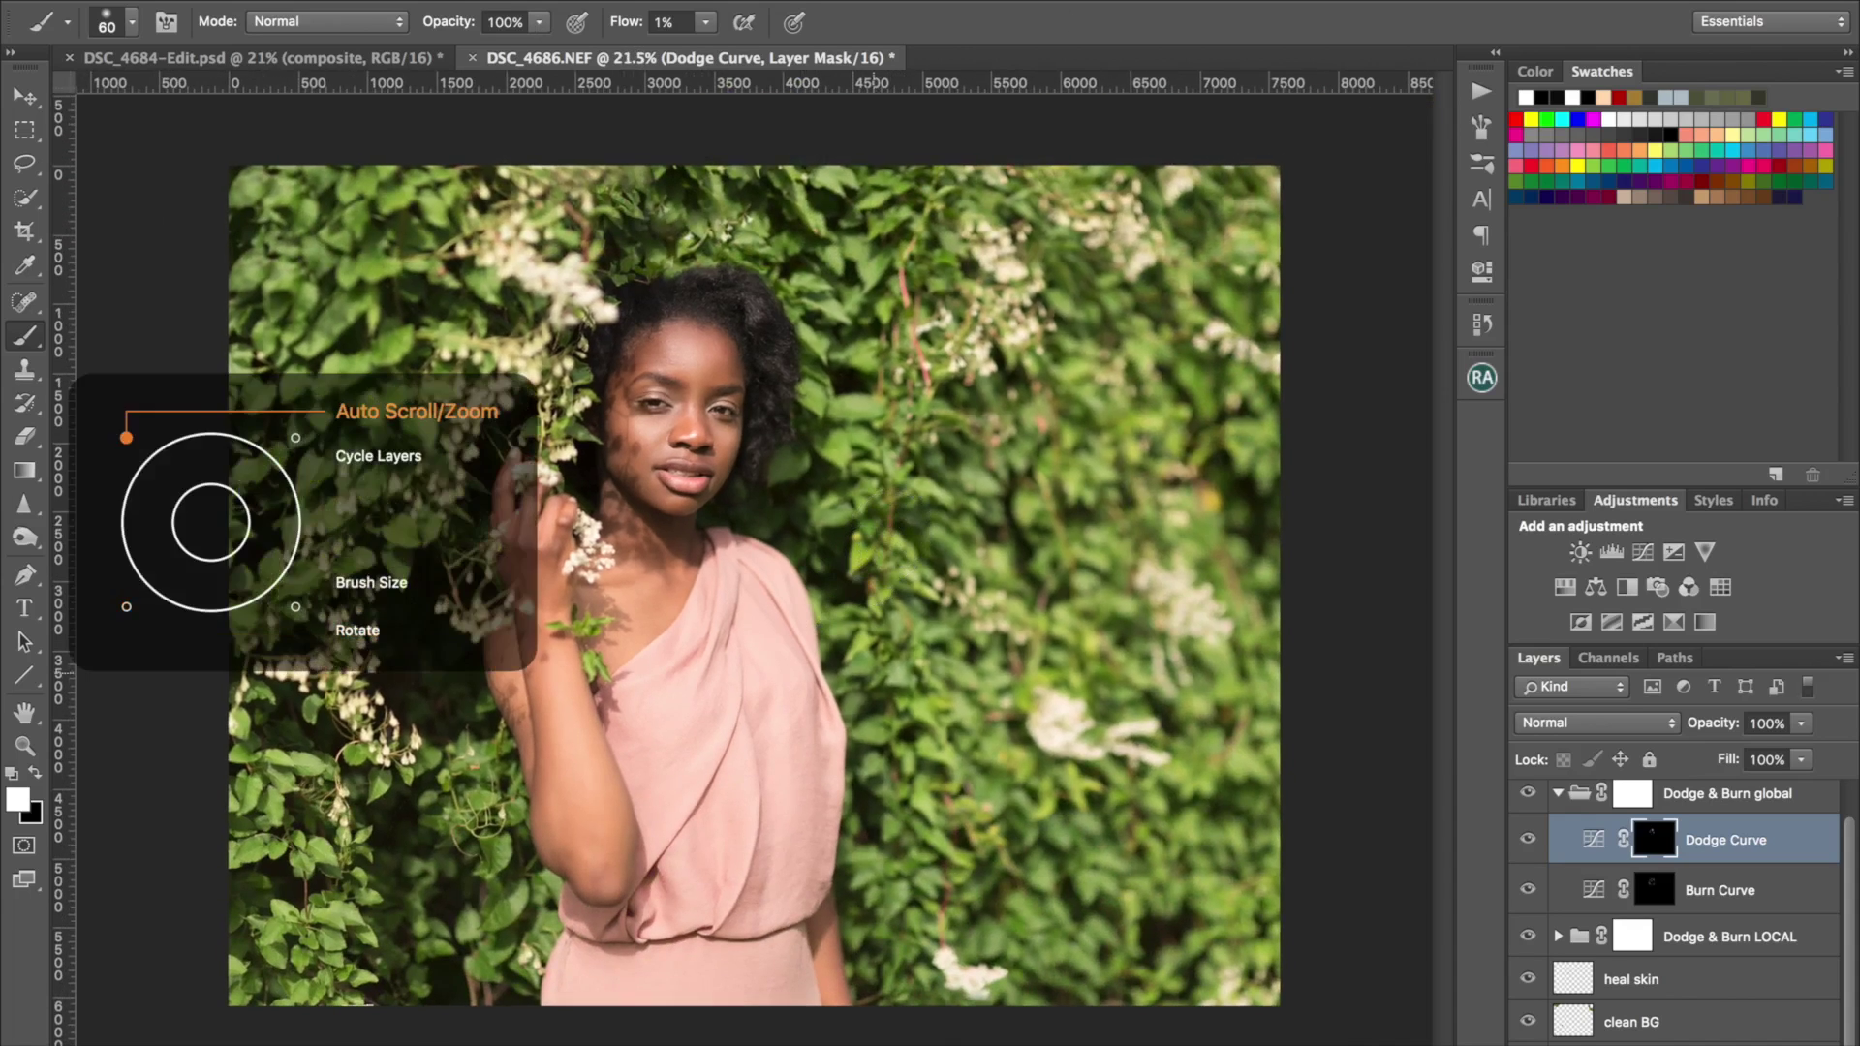
Step: Enlarge the brush and burn the raised forearm on the Burn Curve mask, reducing the brush to 90 px
scroll(841, 722, "up", 7)
scroll(841, 721, "down", 9)
key("bracketright")
key("bracketright")
key("bracketright")
key("bracketright")
key("bracketright")
key("bracketright")
key("bracketright")
left_click(1668, 884)
key("bracketright")
key("bracketright")
left_click_drag(570, 674, 589, 705)
key("bracketleft")
key("bracketleft")
key("bracketleft")
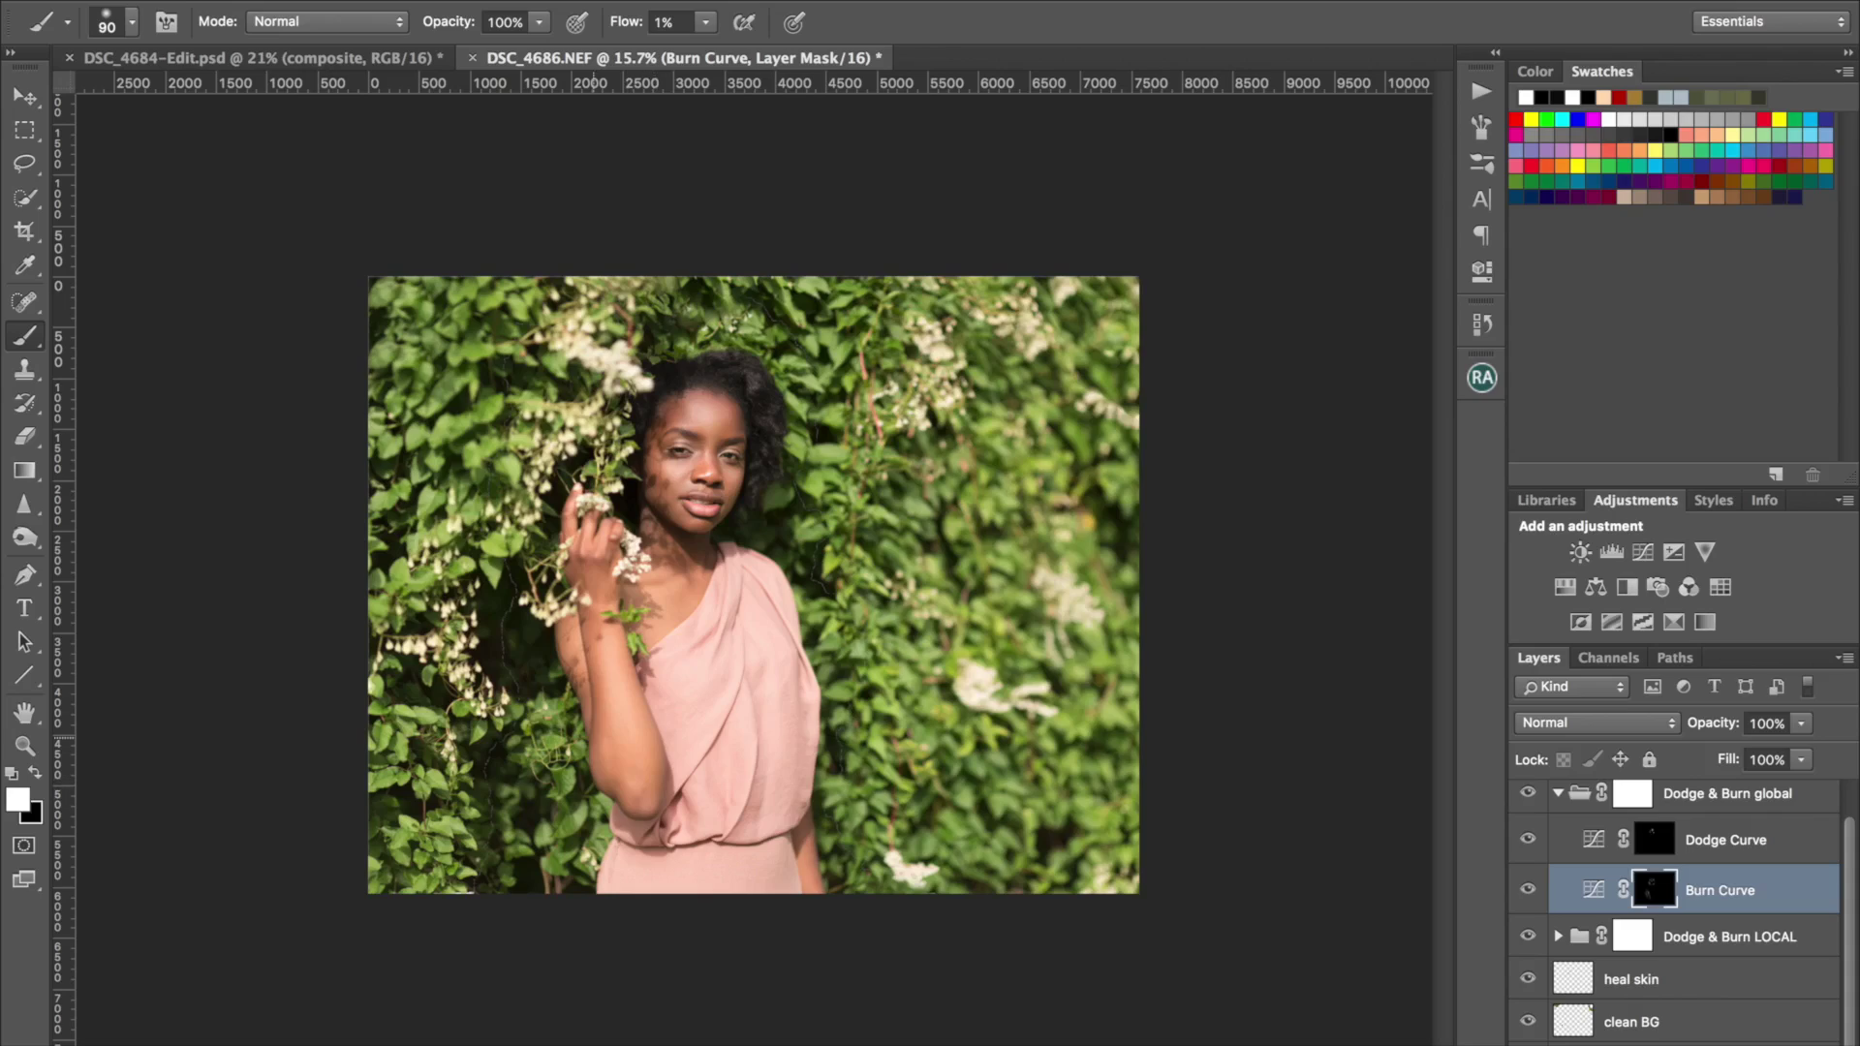
Step: Enlarge the brush to 125 px and continue burning the raised forearm on the Burn Curve mask
key("bracketright")
left_click(1656, 839)
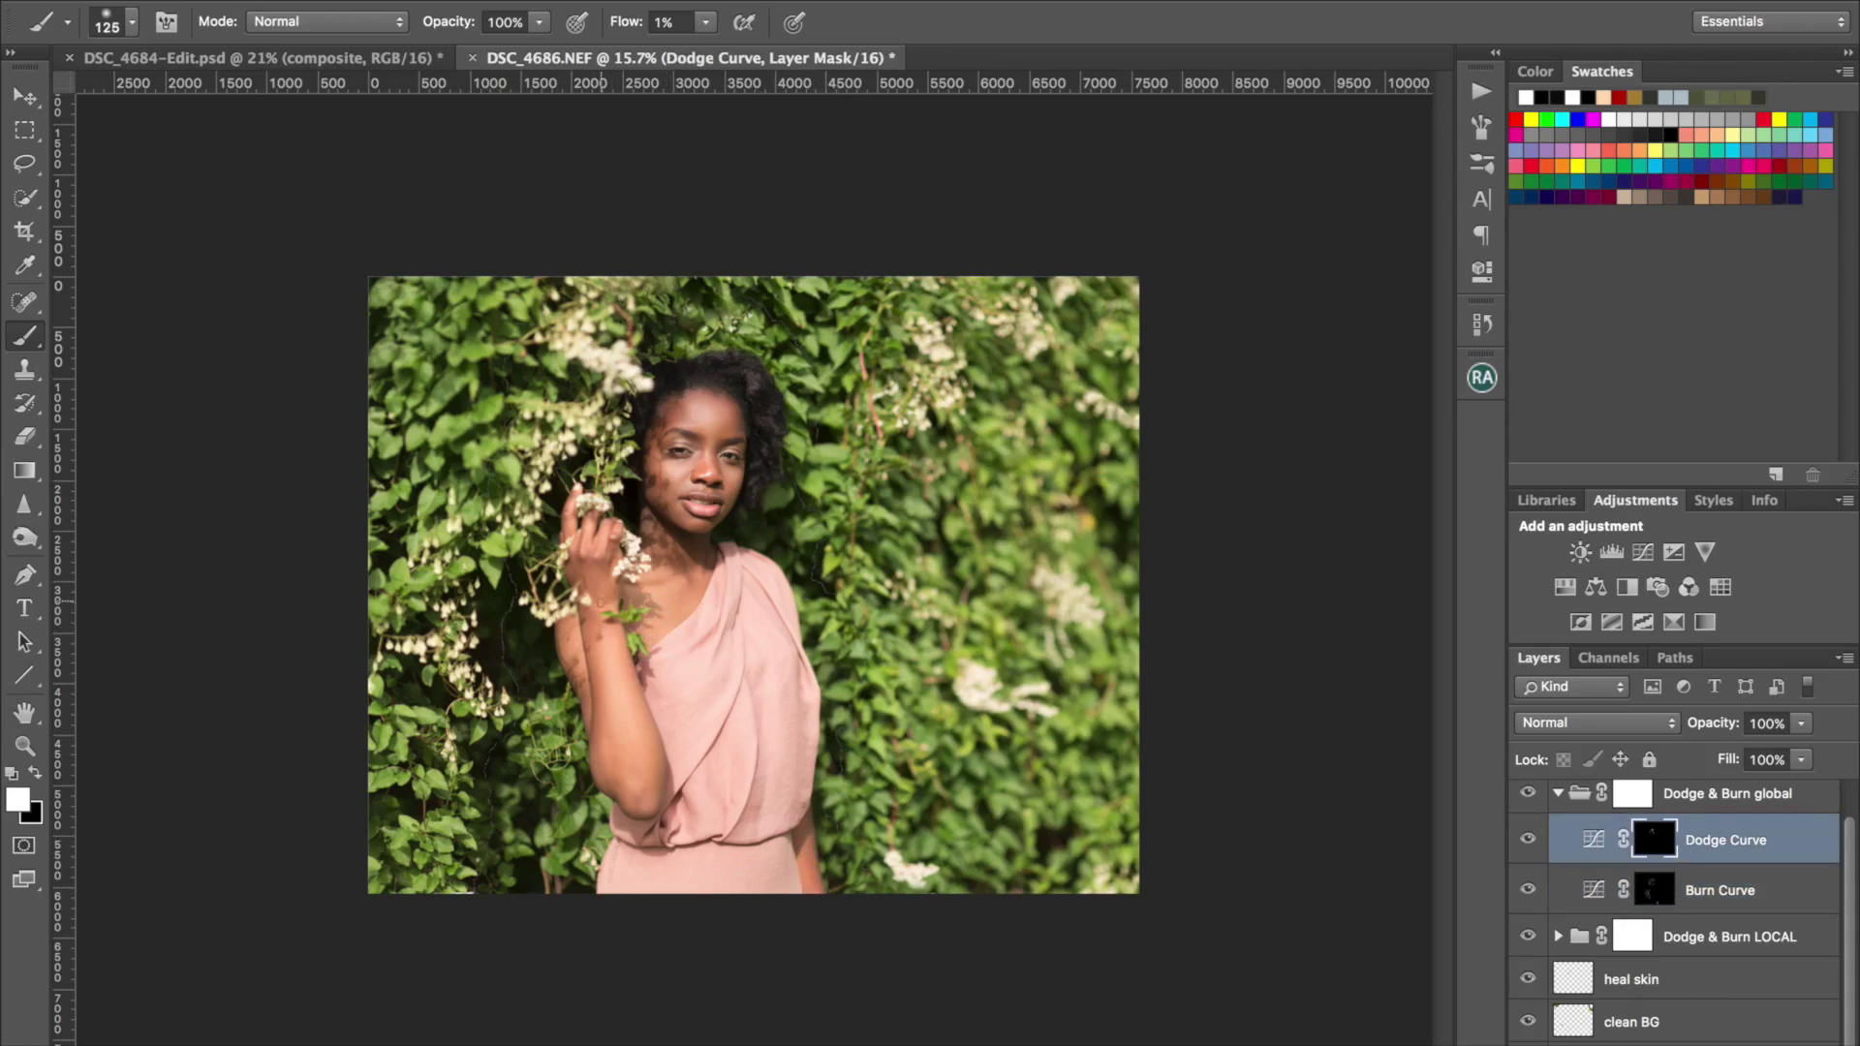
left_click(1652, 892)
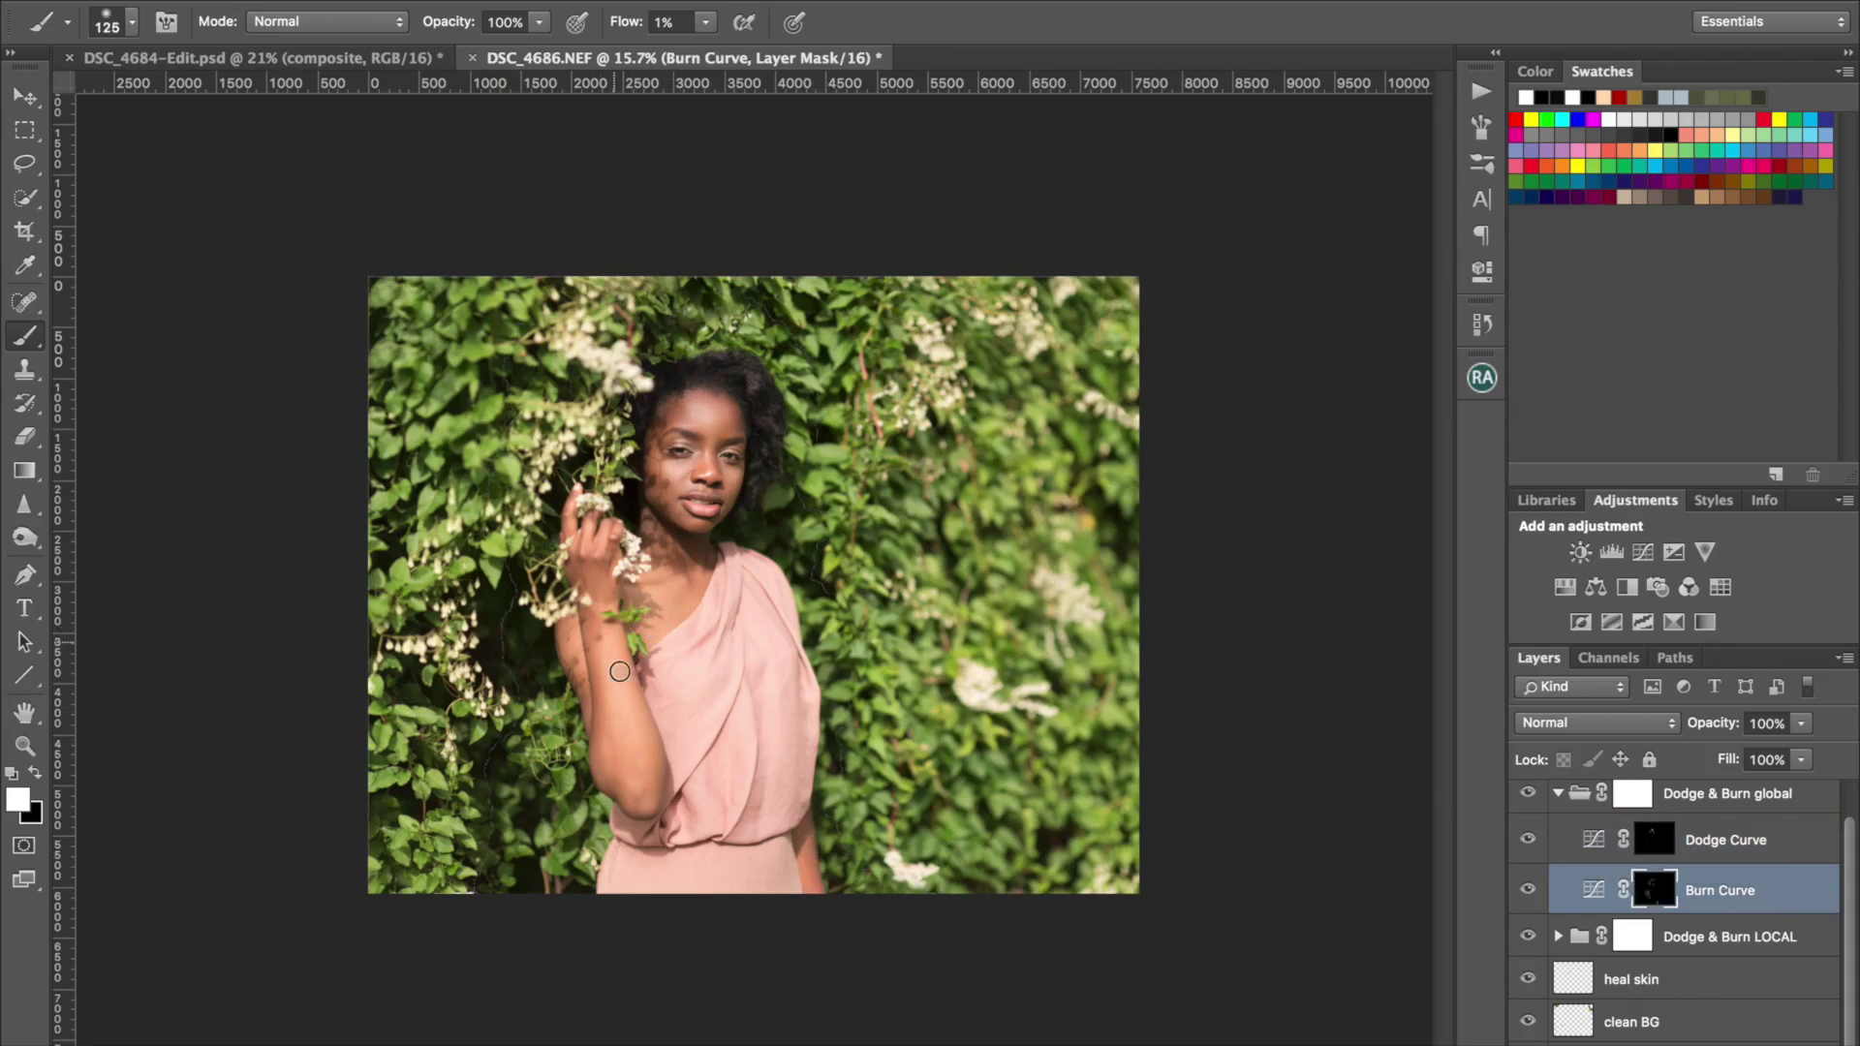
Step: Compare the image with and without the Dodge & Burn global group to judge the arm shading
left_click(1527, 795)
left_click(1527, 794)
left_click(1527, 795)
left_click(1527, 794)
Step: Burn the shaded folds of the pink dress on the Burn Curve mask, varying the brush size around 150 px
key("bracketright")
key("bracketright")
key("bracketright")
key("bracketright")
key("bracketright")
key("bracketleft")
key("bracketleft")
key("bracketright")
key("bracketright")
key("bracketright")
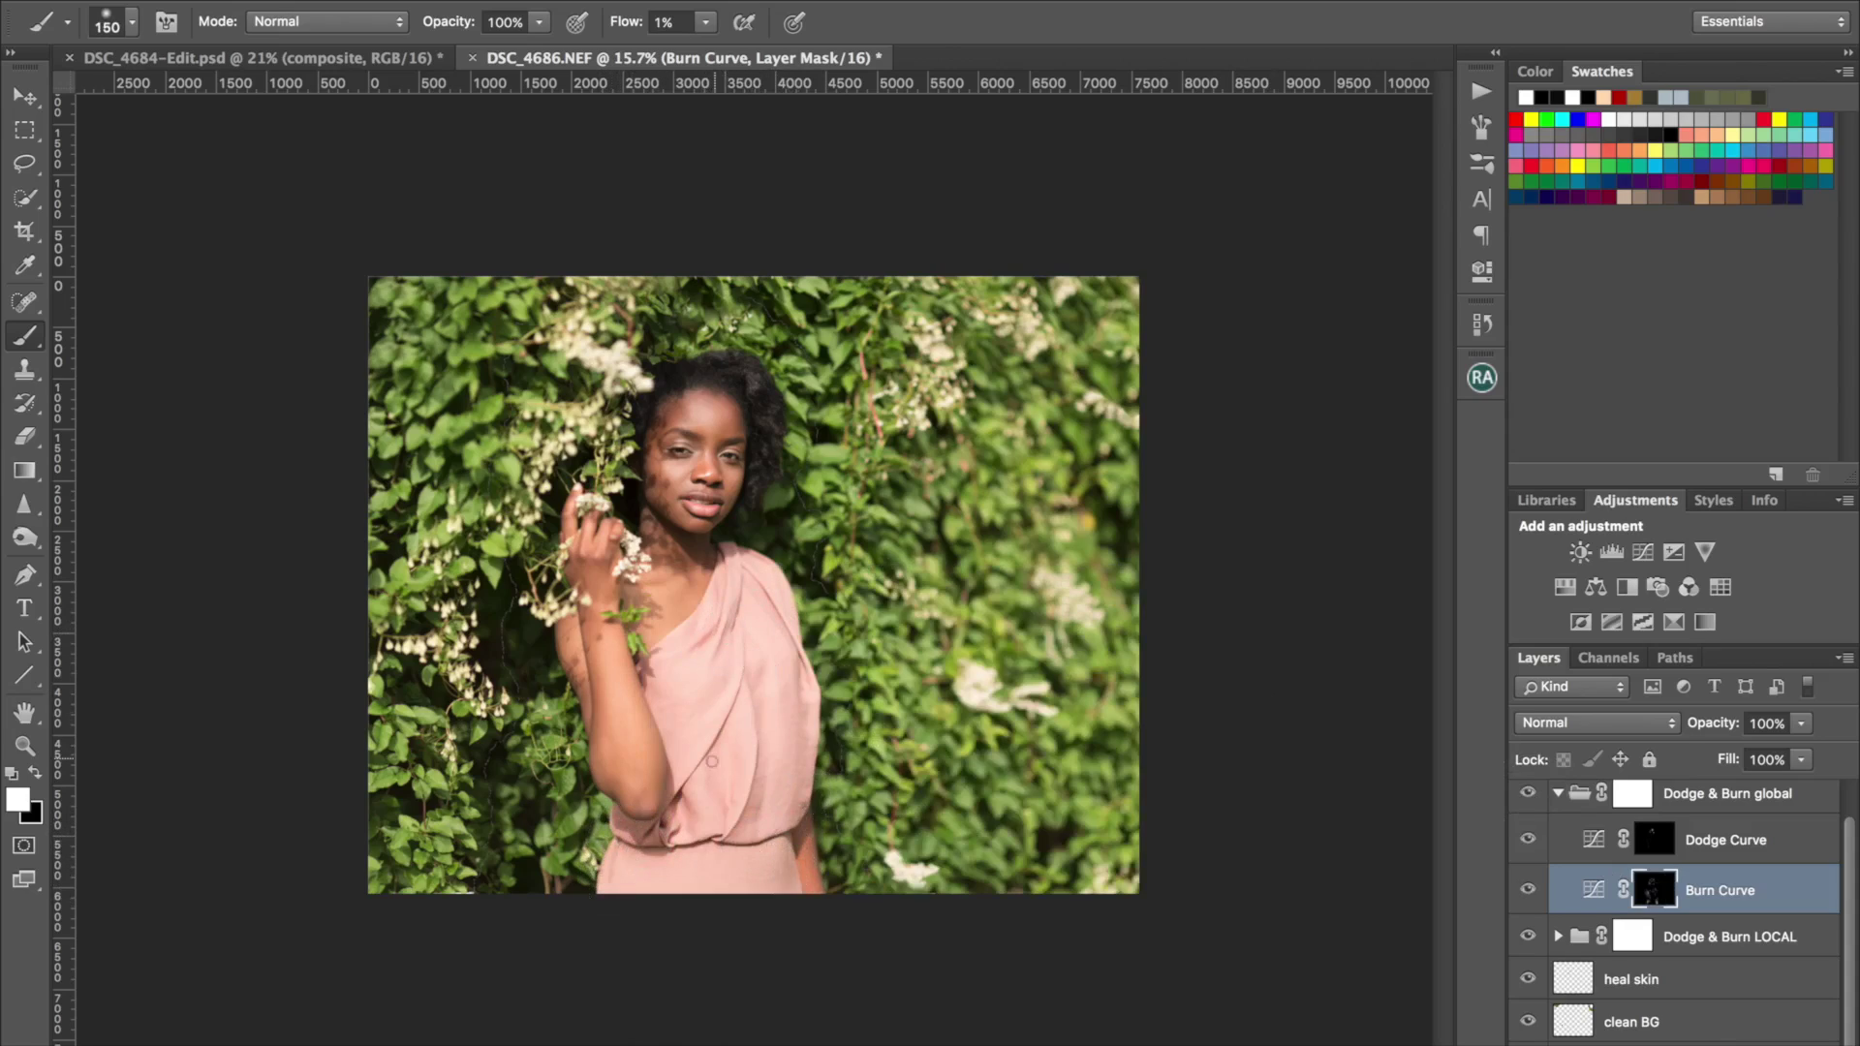
key("bracketright")
key("bracketright")
key("bracketright")
key("bracketright")
key("bracketleft")
key("bracketleft")
Step: Switch to the Dodge Curve mask, reduce the brush to 90 px and dodge the dress highlights
key("alt+bracketright")
key("bracketleft")
key("bracketleft")
key("bracketleft")
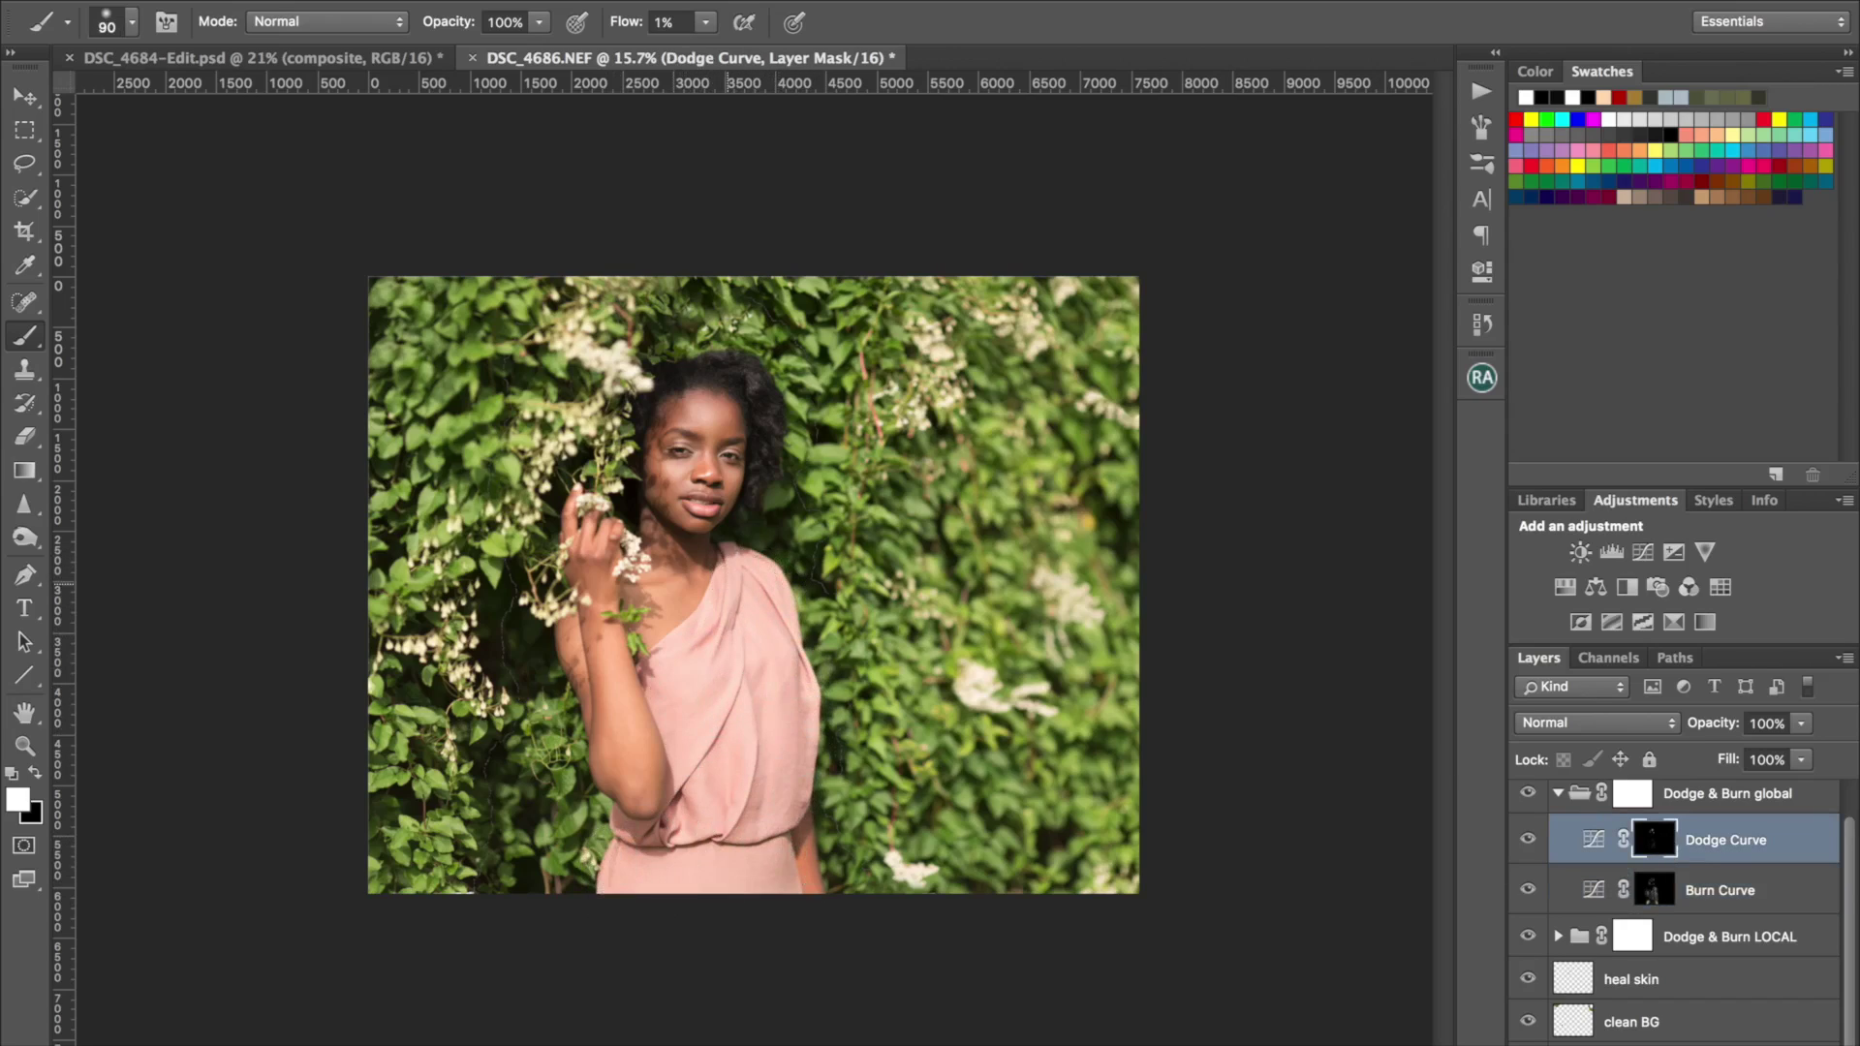
Step: Compare the portrait before and after the global dodge and burn by hiding and showing the Dodge & Burn global group
left_click(1526, 794)
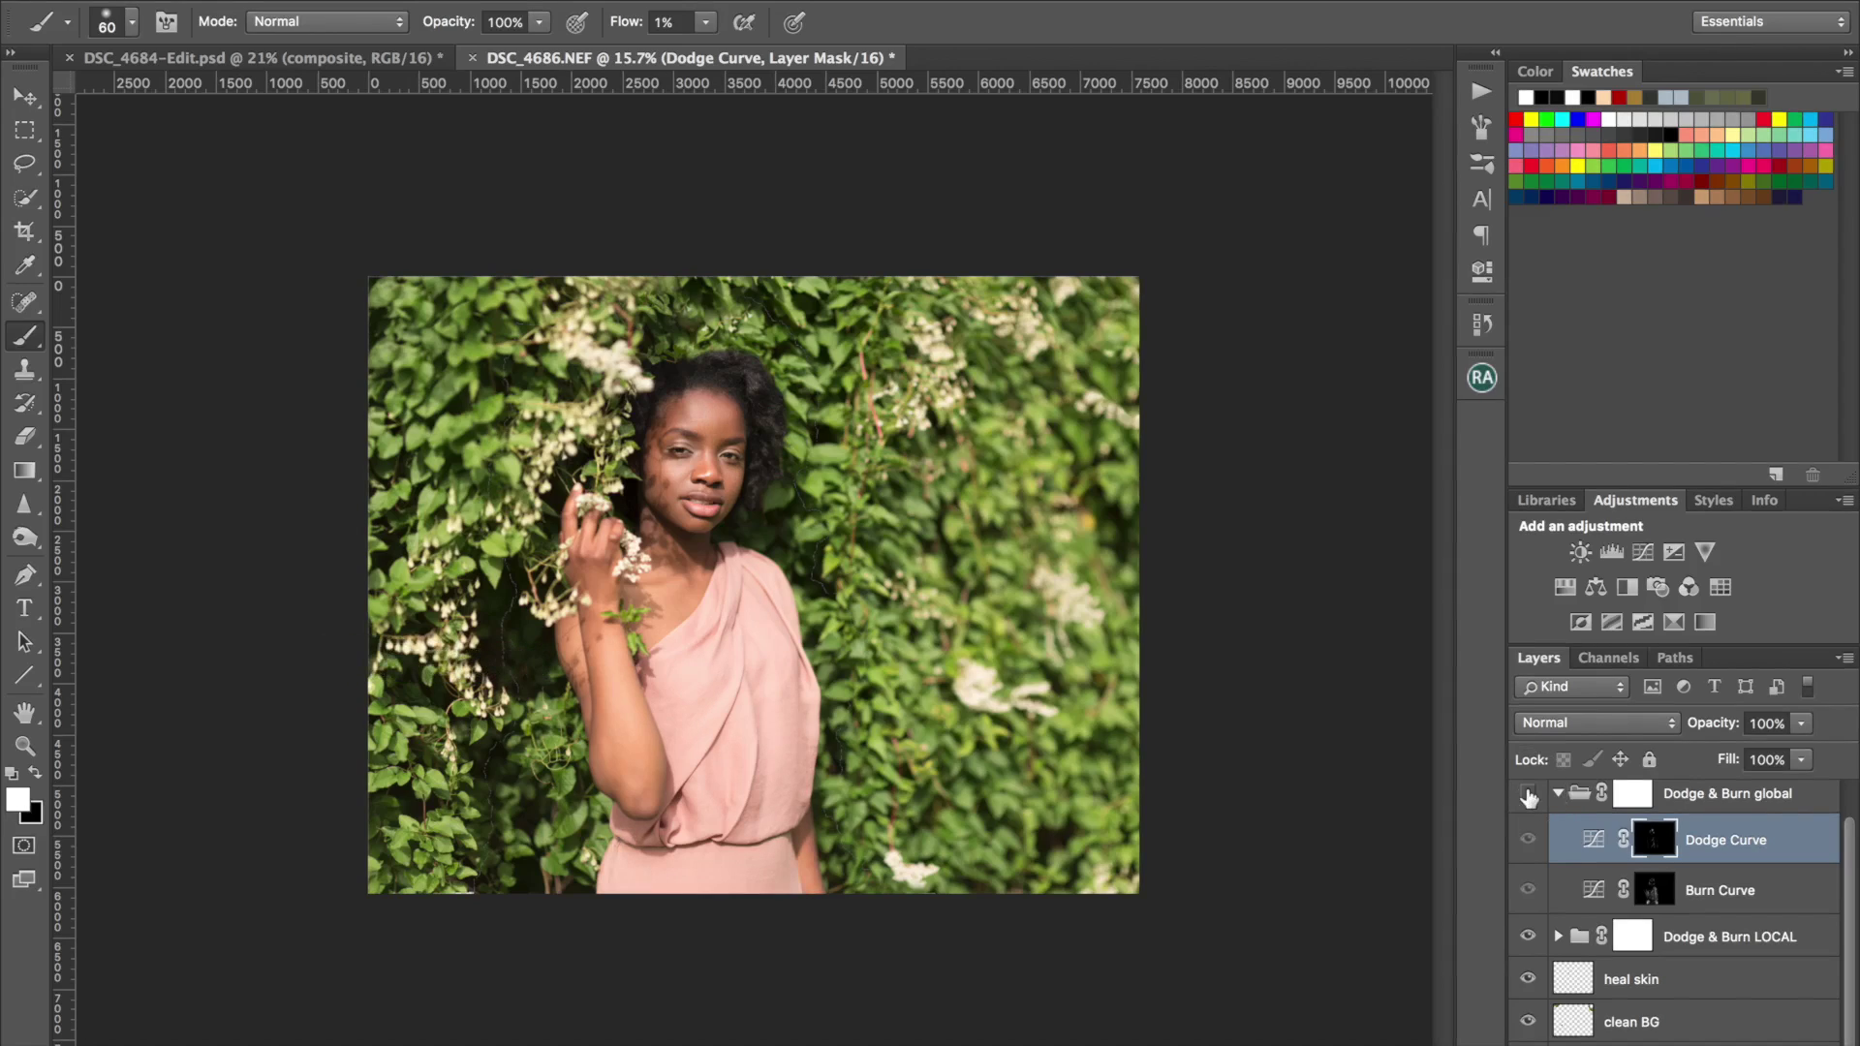
left_click(1534, 794)
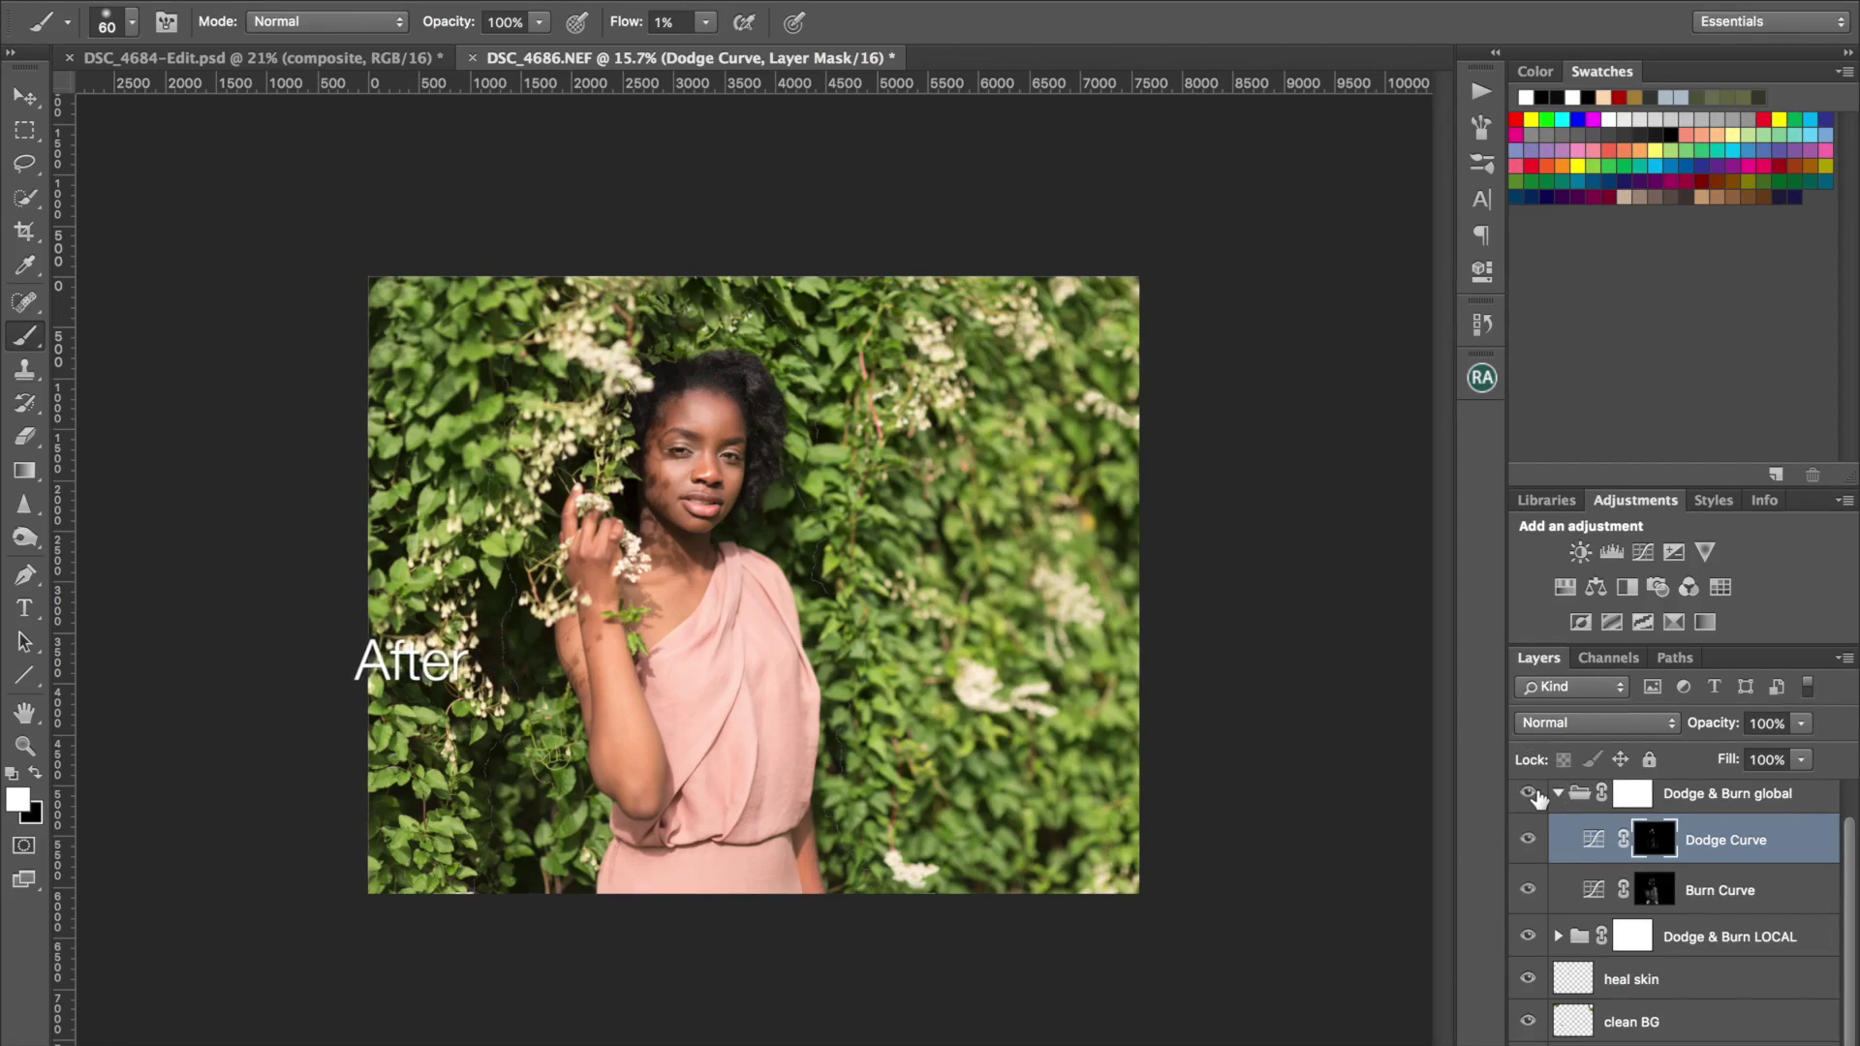
left_click(1537, 795)
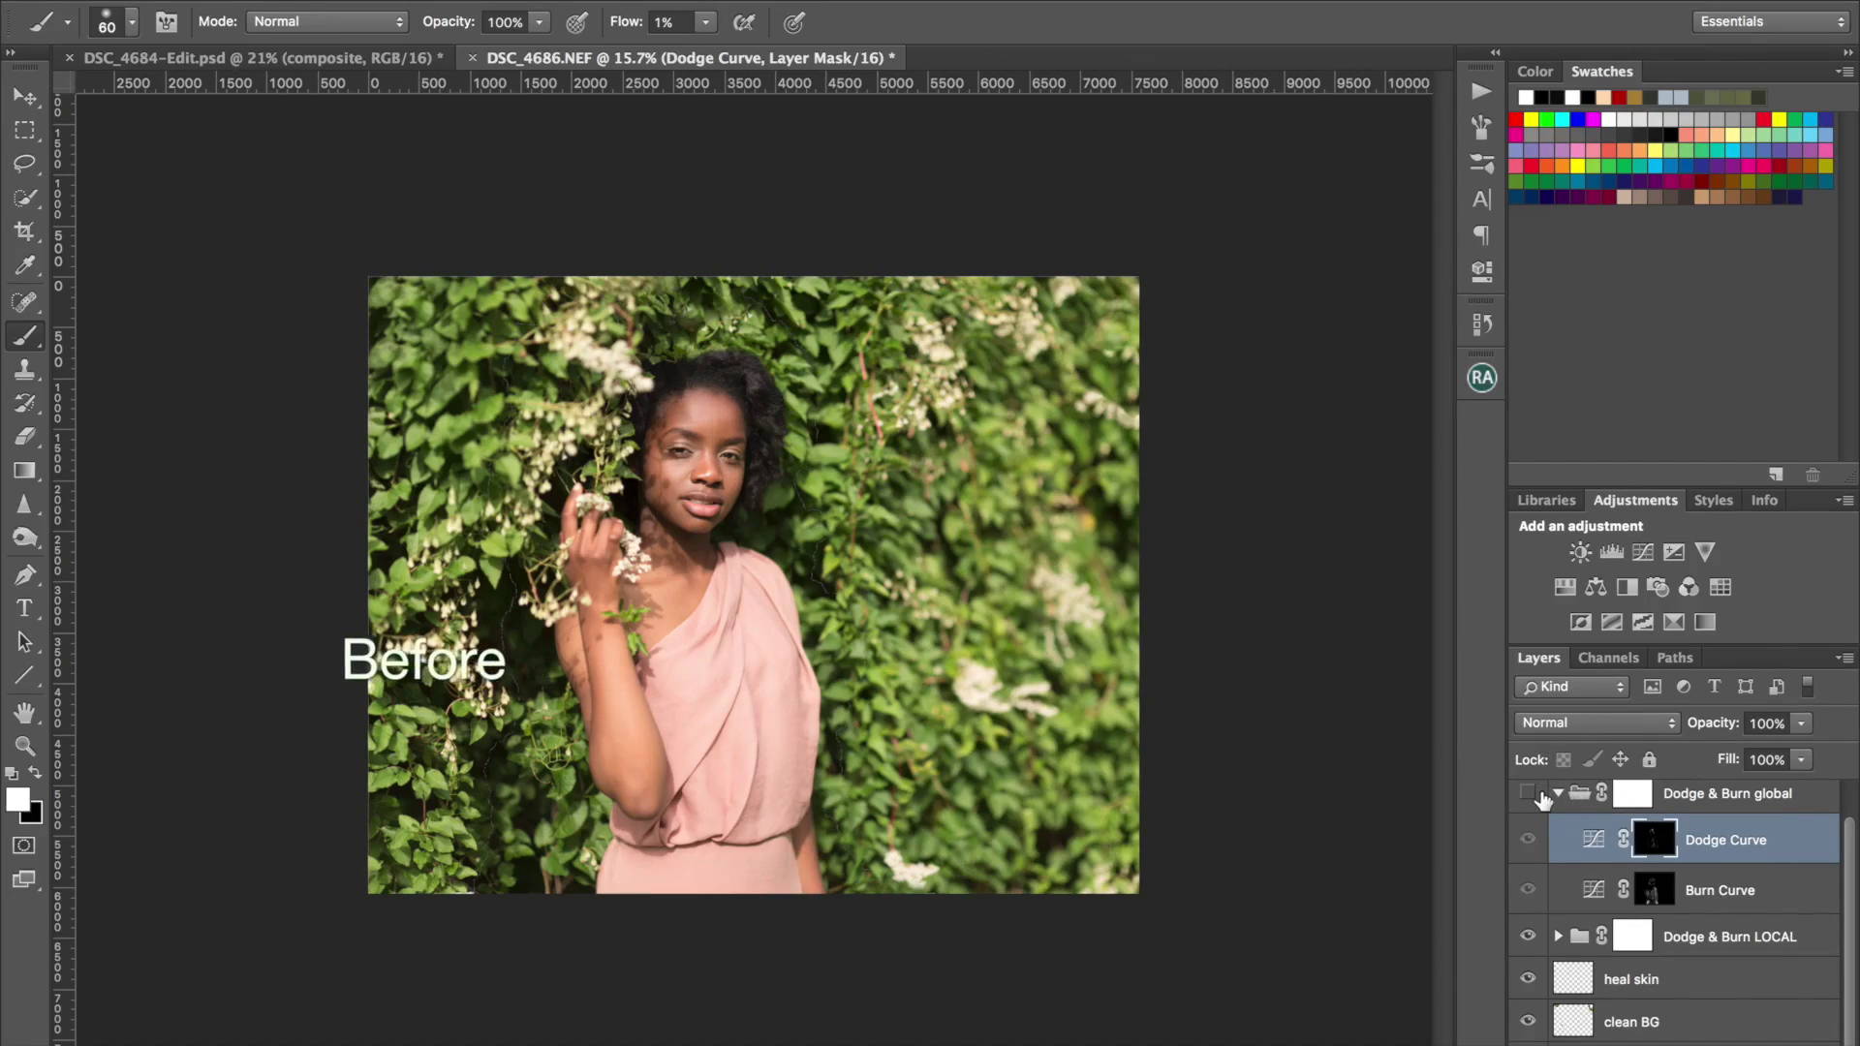
left_click(1540, 795)
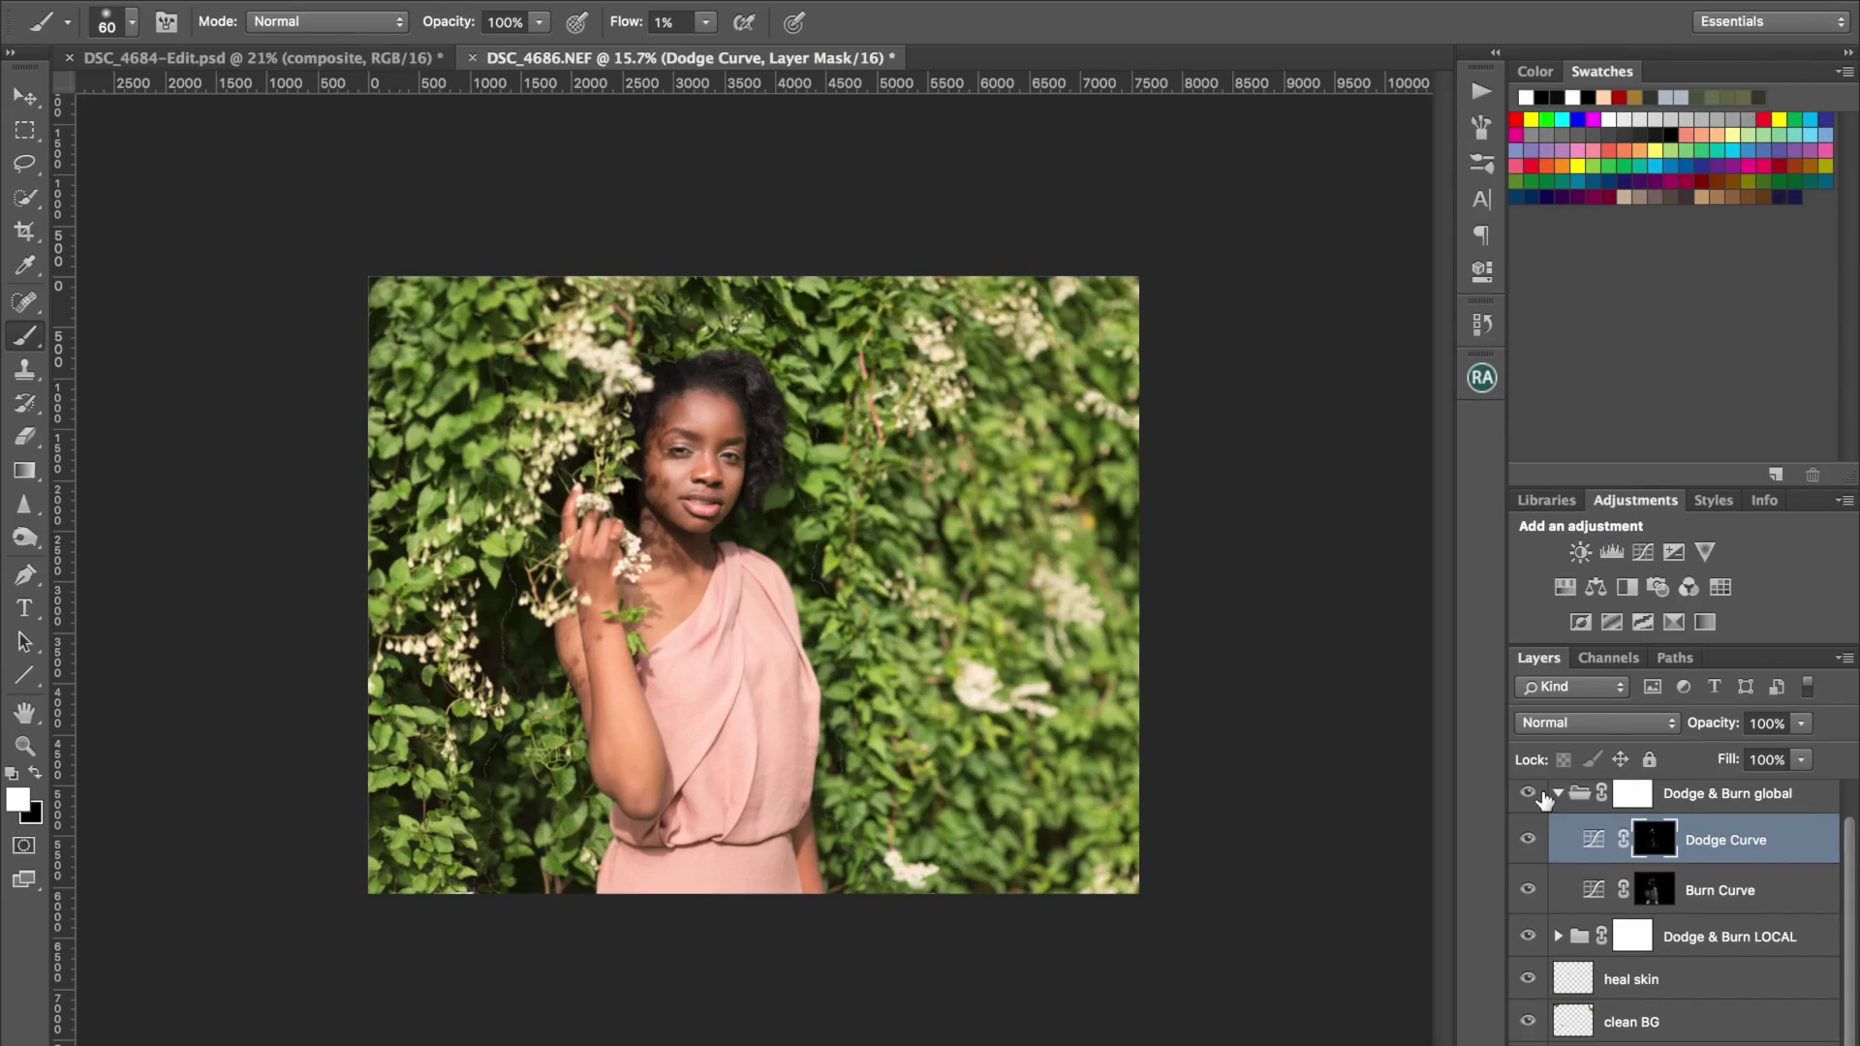
left_click(1536, 795)
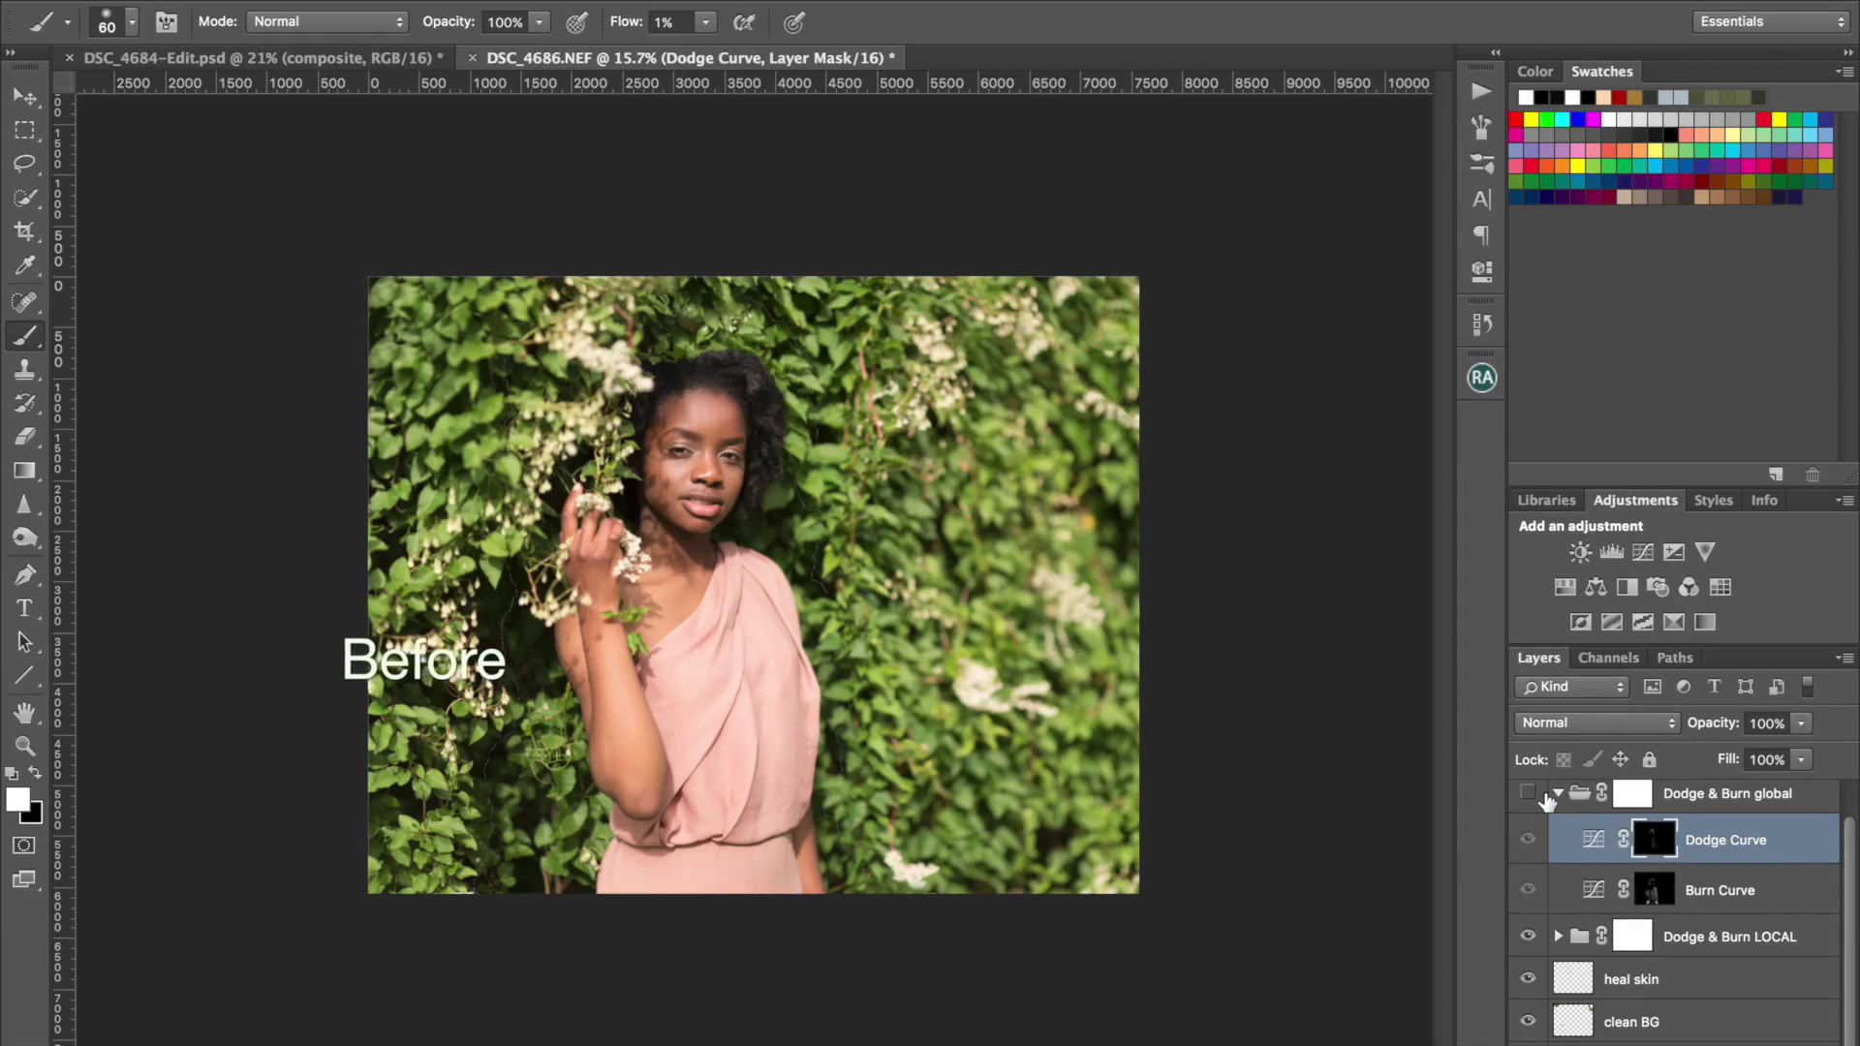
left_click(1545, 796)
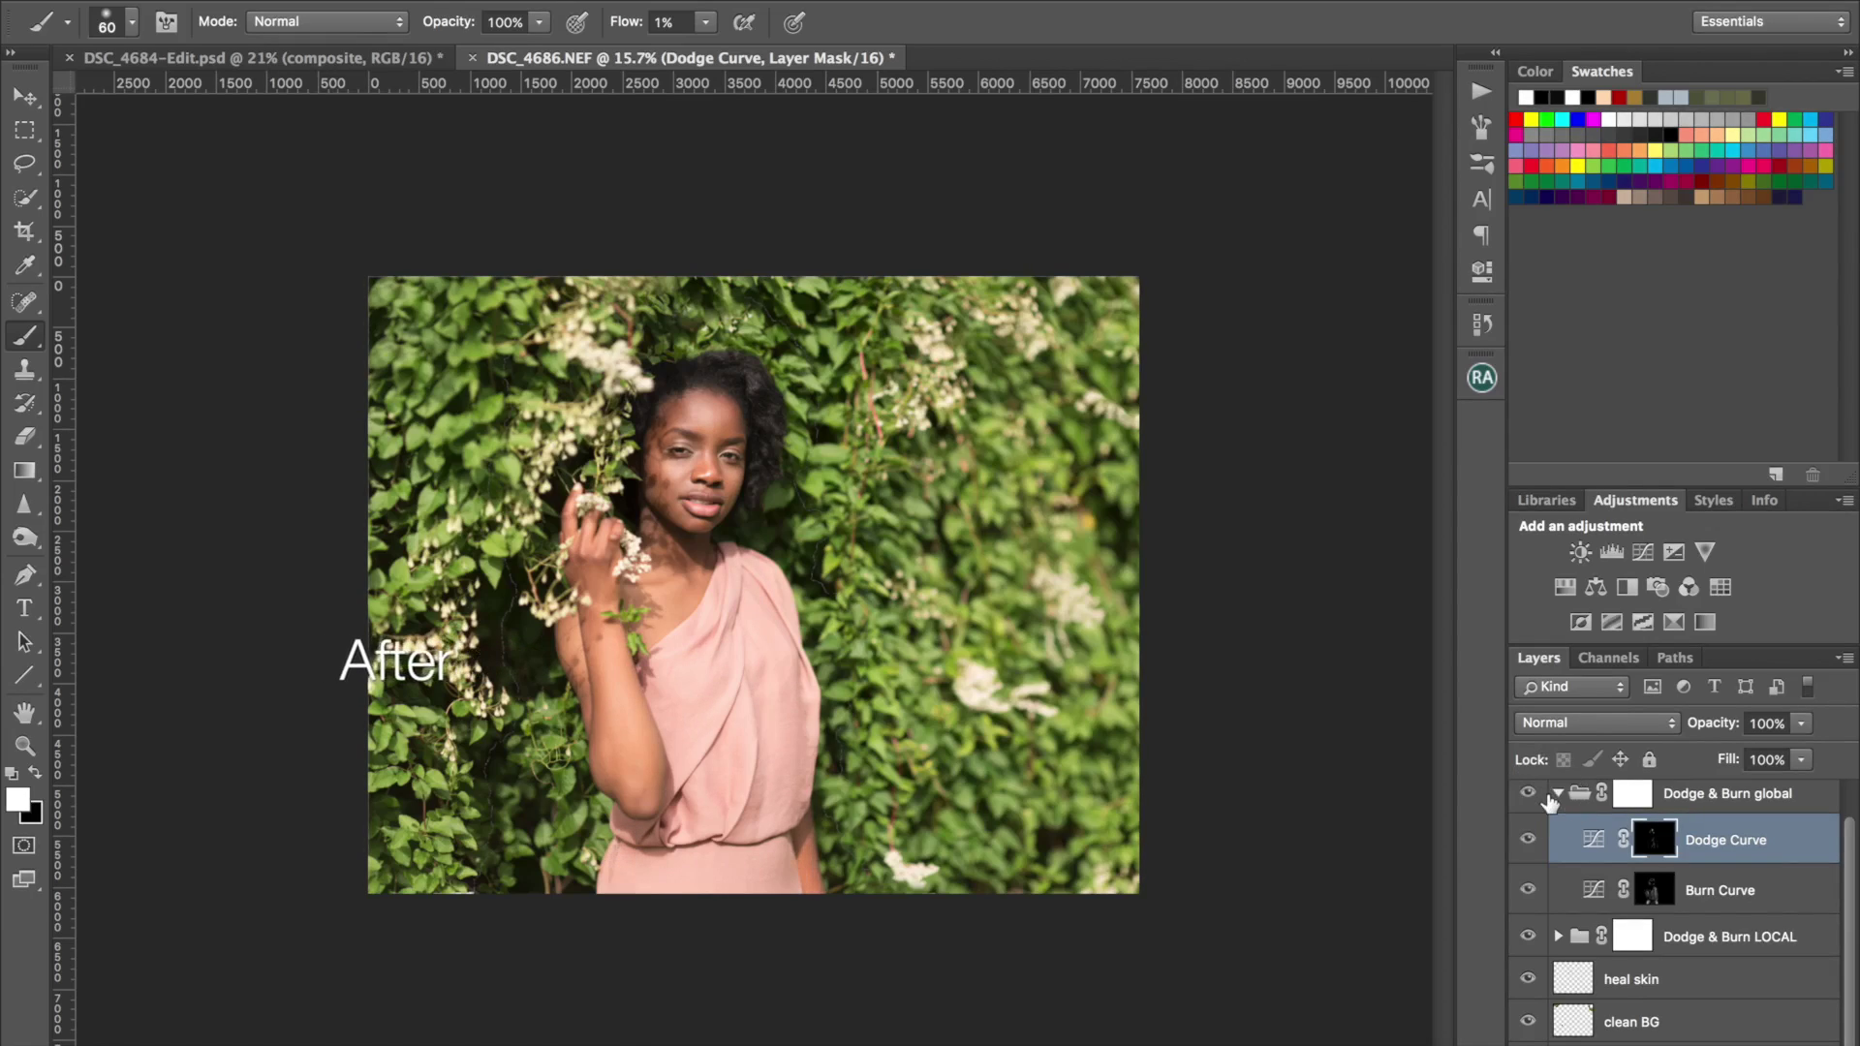